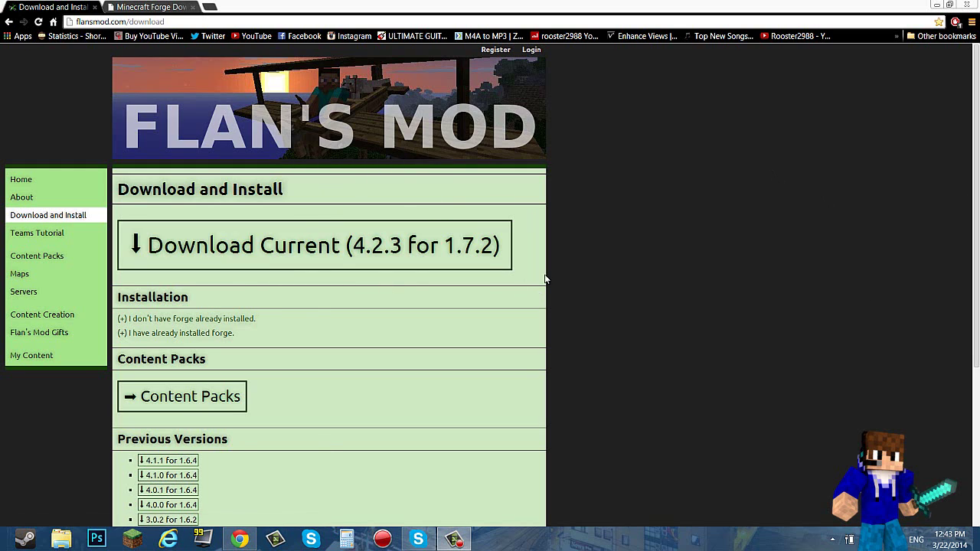
- Download Flan's Mod 4.1.1 for 1.6.4 from the previous versions list and keep the file
{"action": "scroll", "coordinate": [605, 245], "scroll_direction": "down", "scroll_amount": 1}
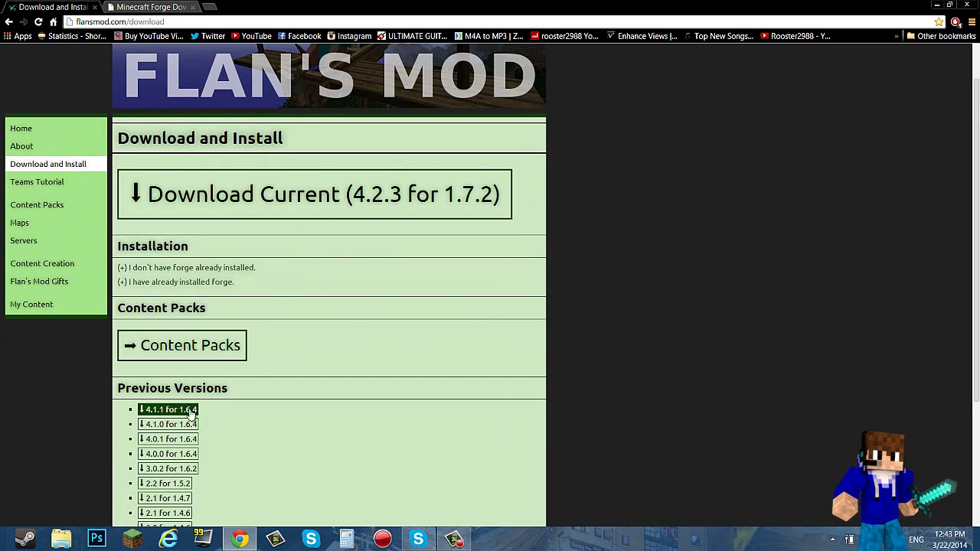
{"action": "left_click", "coordinate": [191, 414]}
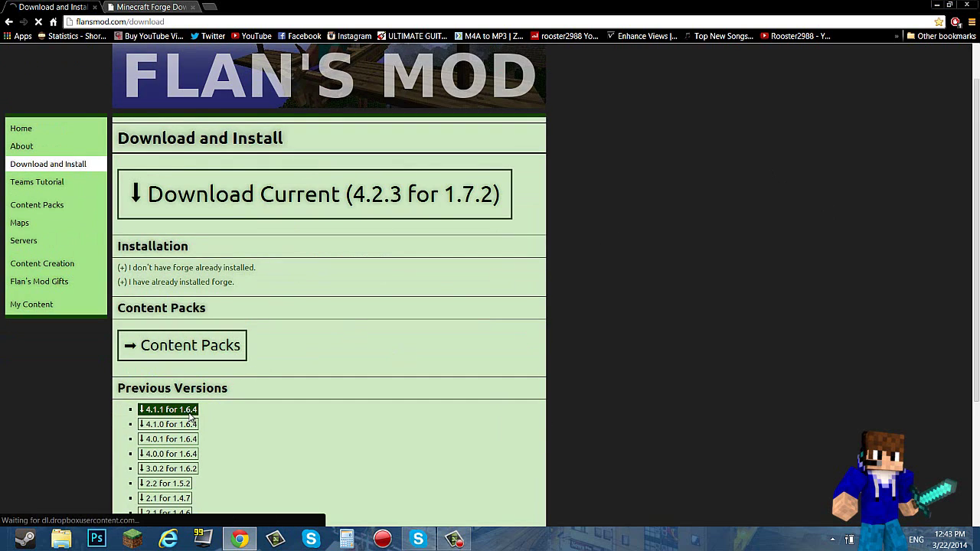
{"action": "left_click", "coordinate": [203, 513]}
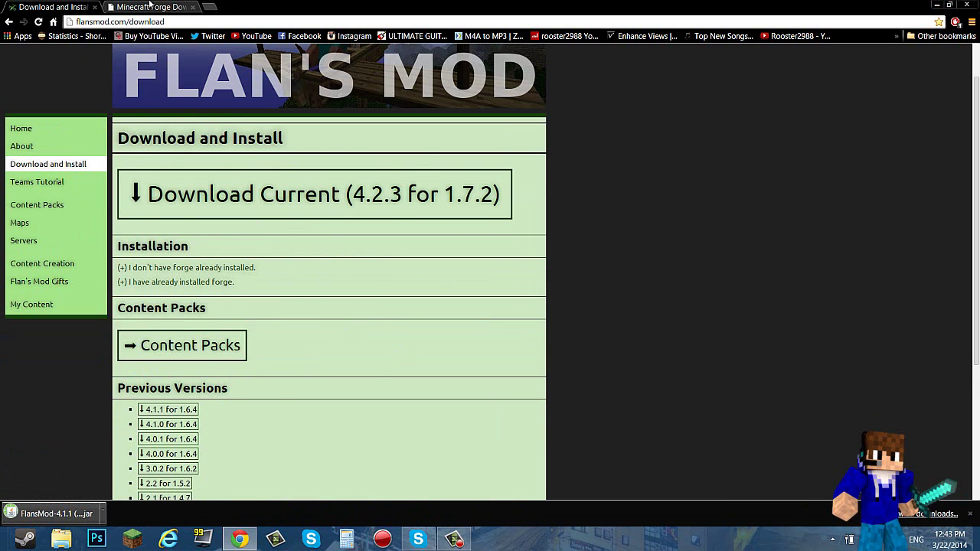
- Download the 1.6.4-Recommended installer from the Minecraft Forge downloads page, skipping the ad and keeping the file
{"action": "left_click", "coordinate": [150, 7]}
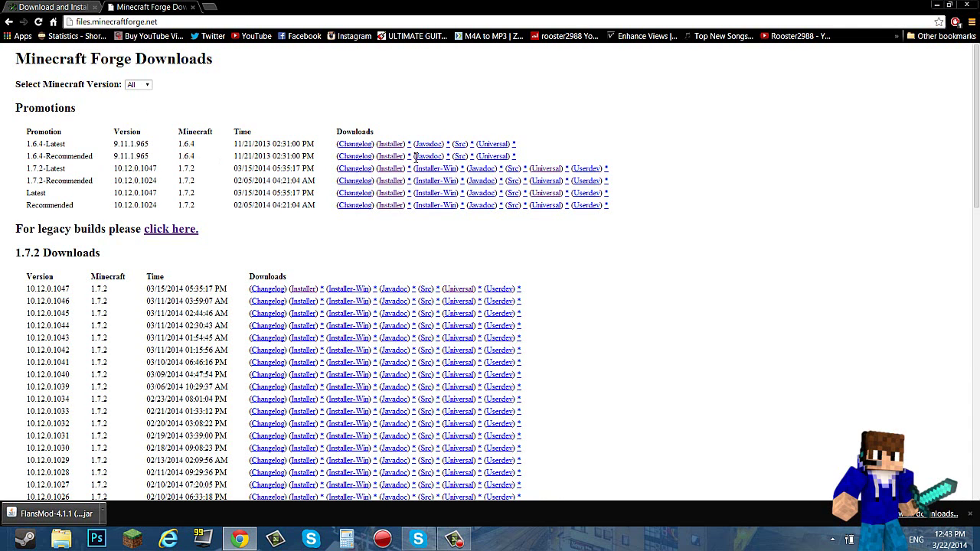
{"action": "left_click", "coordinate": [390, 156]}
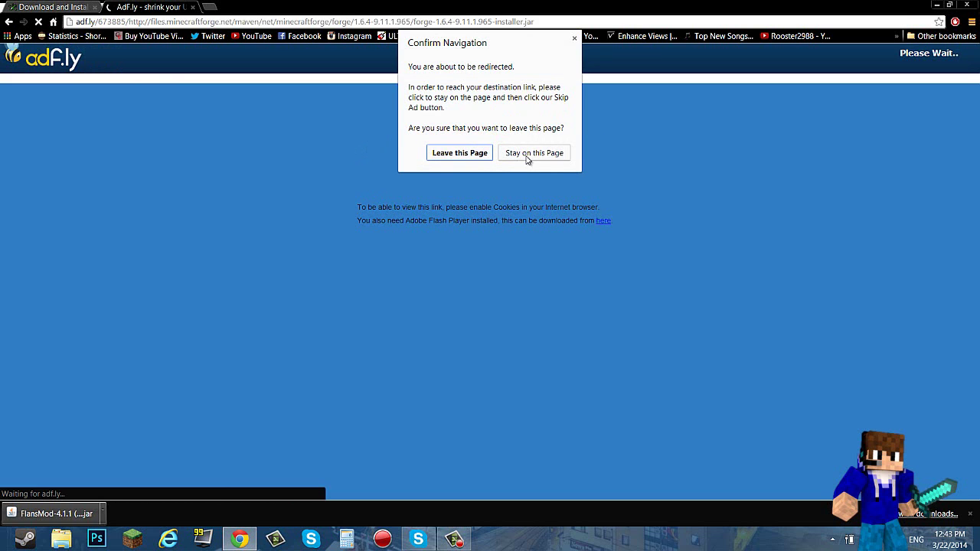
{"action": "left_click", "coordinate": [460, 155]}
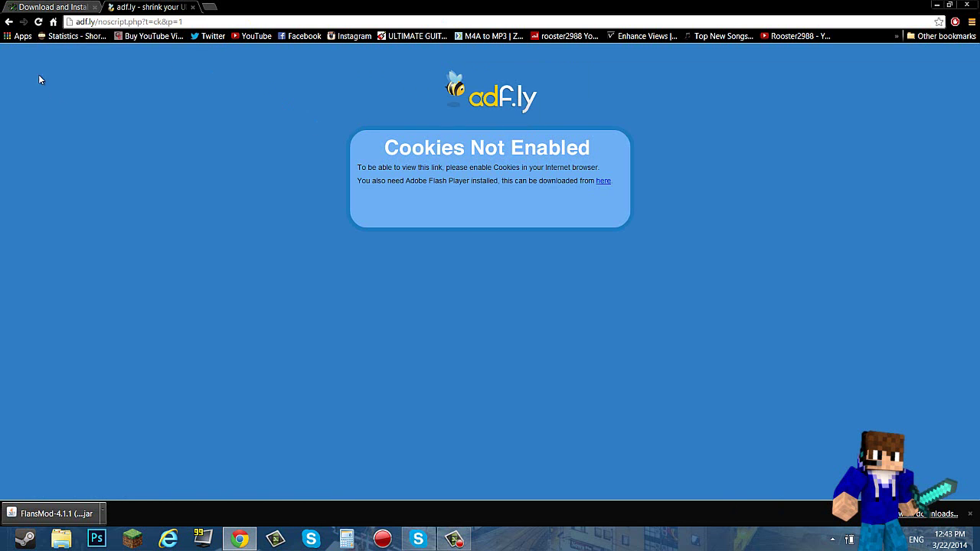
{"action": "left_click", "coordinate": [9, 22]}
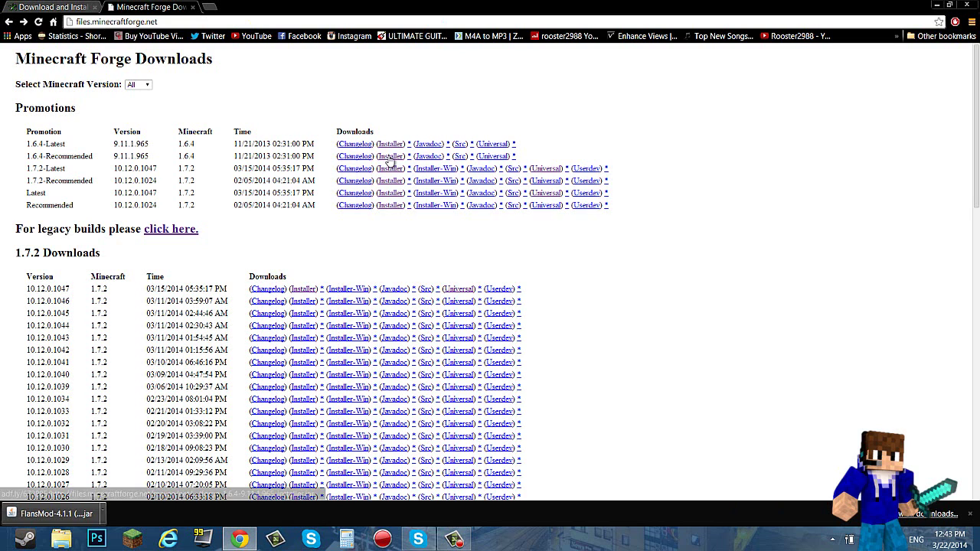
{"action": "left_click", "coordinate": [390, 156]}
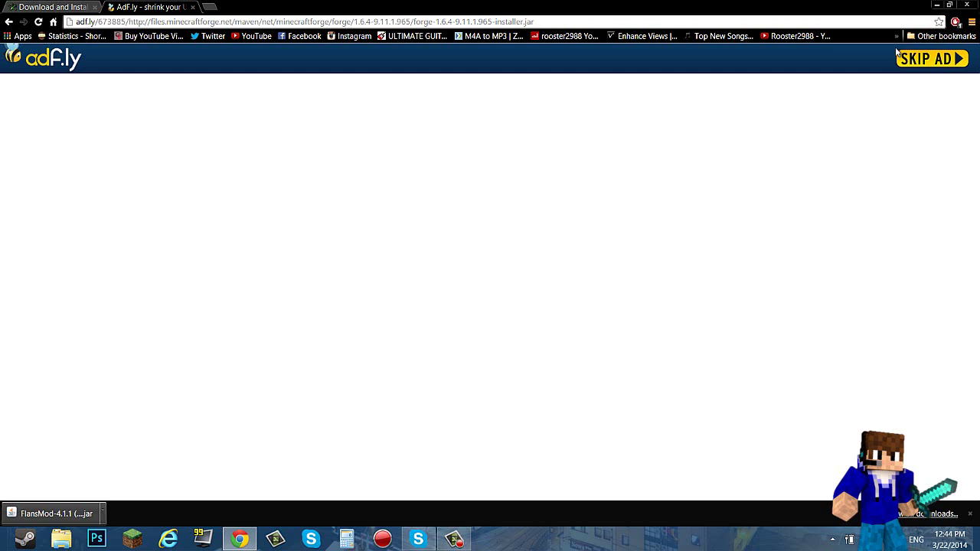
{"action": "left_click", "coordinate": [940, 61]}
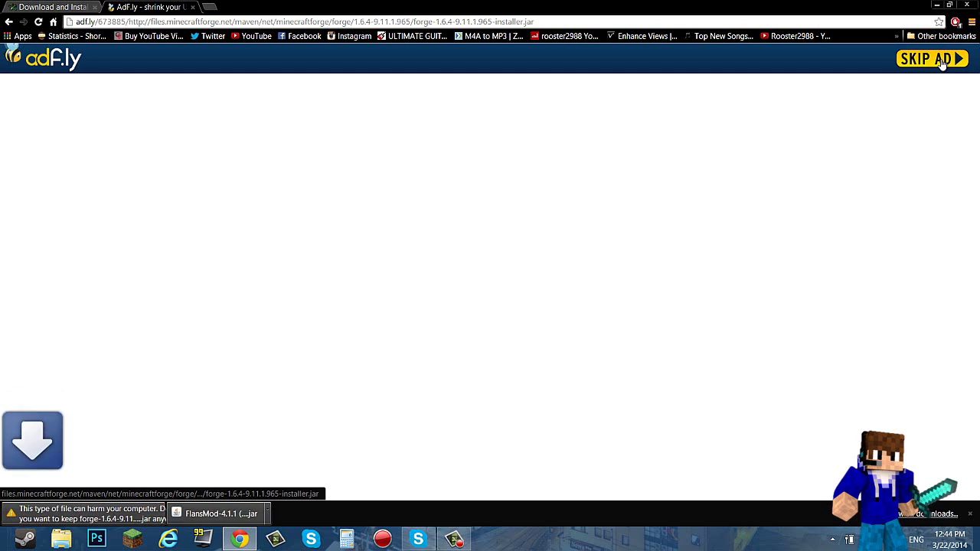
{"action": "left_click", "coordinate": [206, 513]}
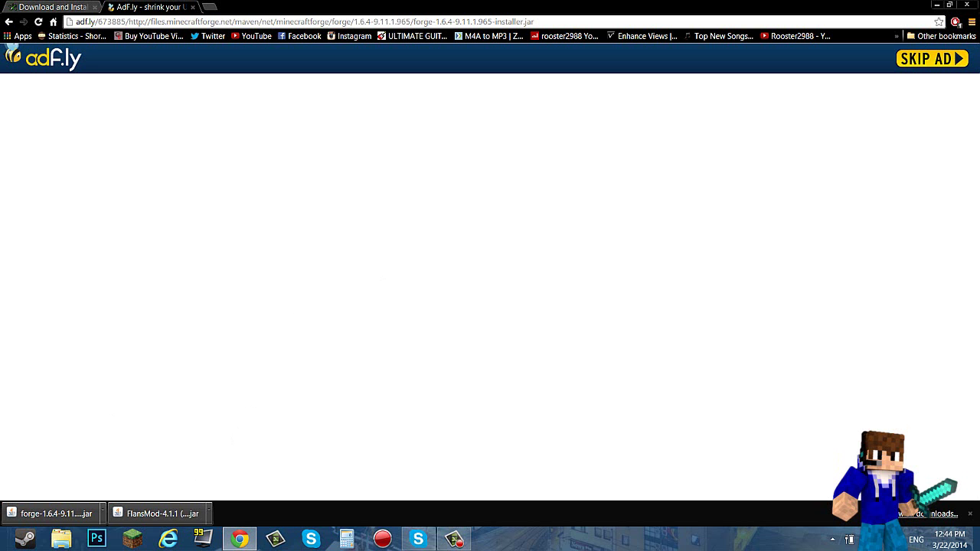
- Place the downloaded Flan's Mod and Forge 1.6.4 installer files side by side on the desktop and discard the old Forge 1.7.2 file
{"action": "left_click_drag", "start_coordinate": [147, 521], "coordinate": [699, 391]}
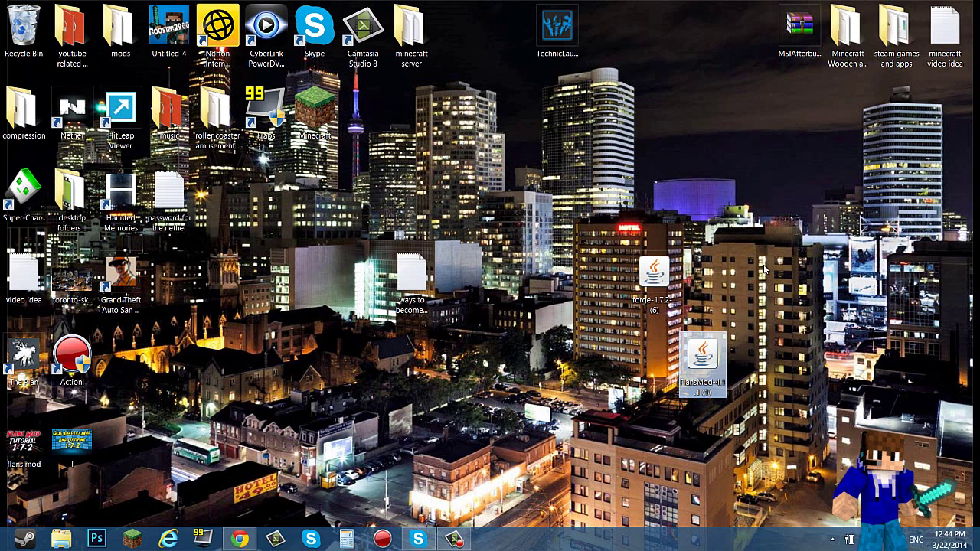
{"action": "left_click_drag", "start_coordinate": [680, 283], "coordinate": [34, 42]}
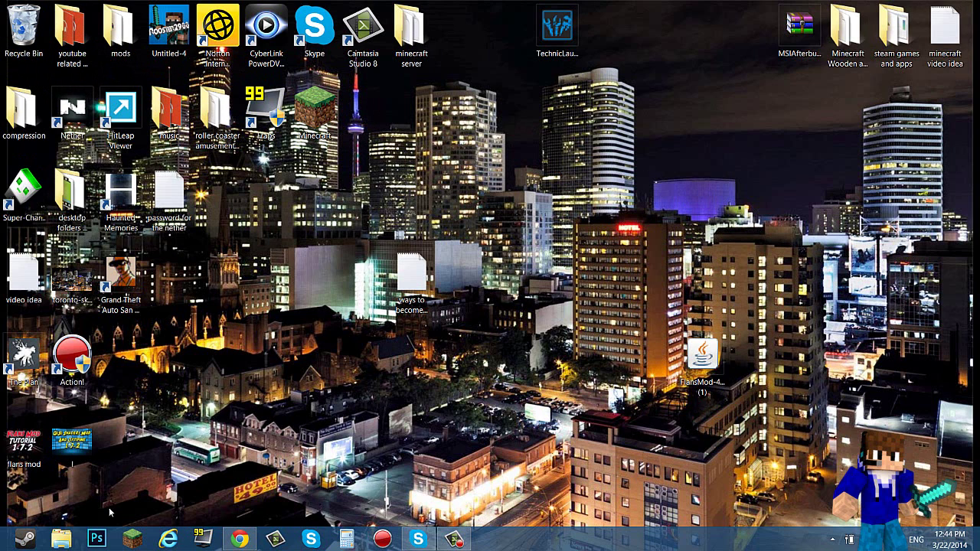
{"action": "left_click", "coordinate": [236, 540]}
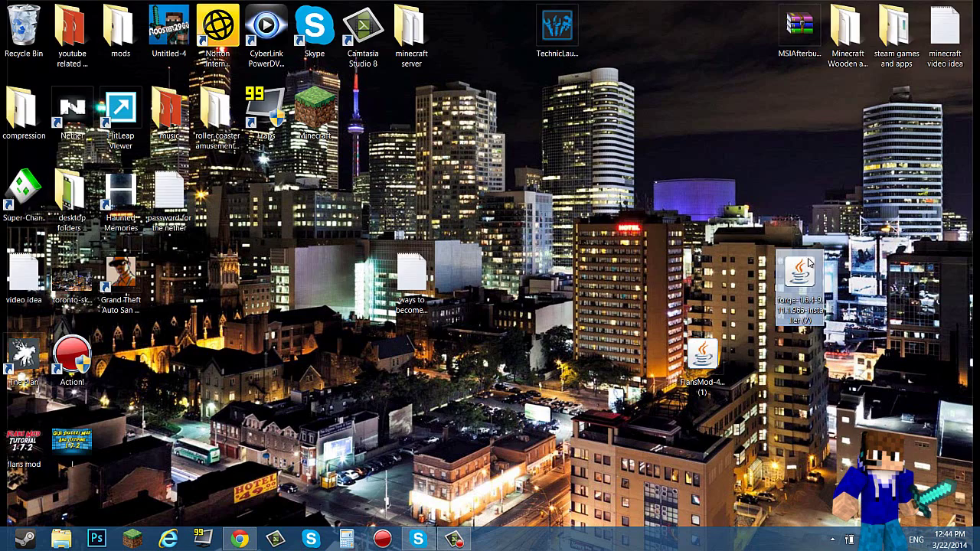
{"action": "left_click_drag", "start_coordinate": [800, 276], "coordinate": [752, 351]}
- Create a Minecraft launcher profile that uses release 1.6.4, and run the game once before quitting it
{"action": "left_click", "coordinate": [132, 539]}
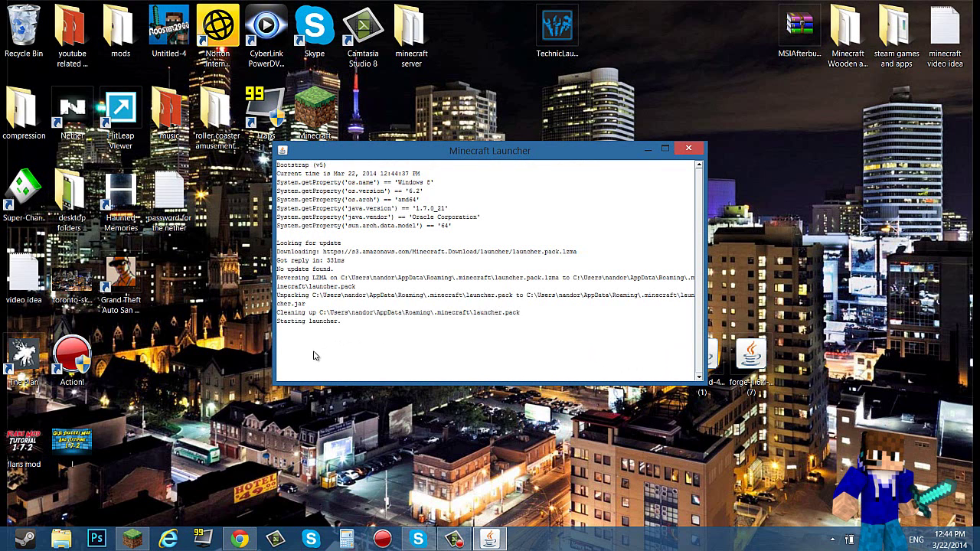
{"action": "left_click", "coordinate": [329, 409]}
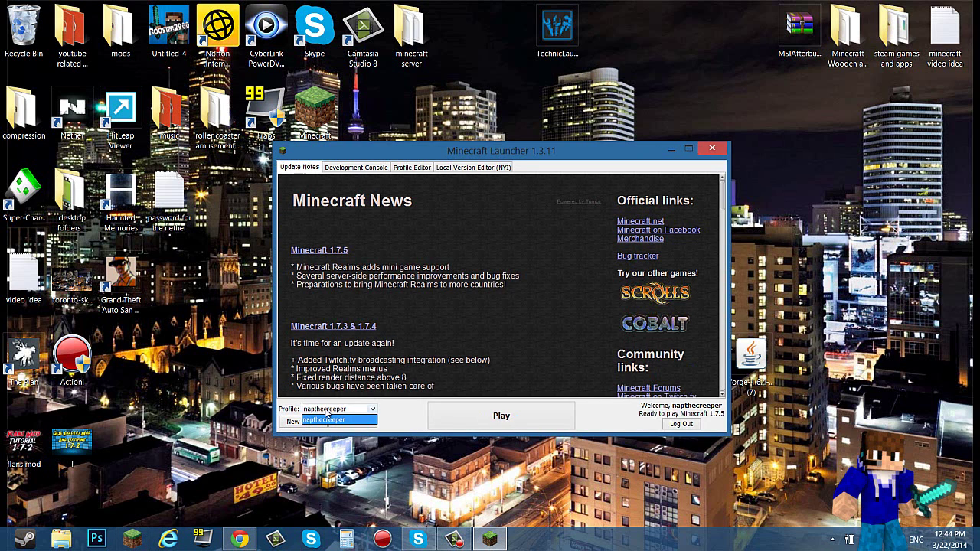
{"action": "left_click", "coordinate": [325, 419]}
{"action": "left_click", "coordinate": [303, 422]}
{"action": "left_click", "coordinate": [468, 336]}
{"action": "left_click", "coordinate": [477, 383]}
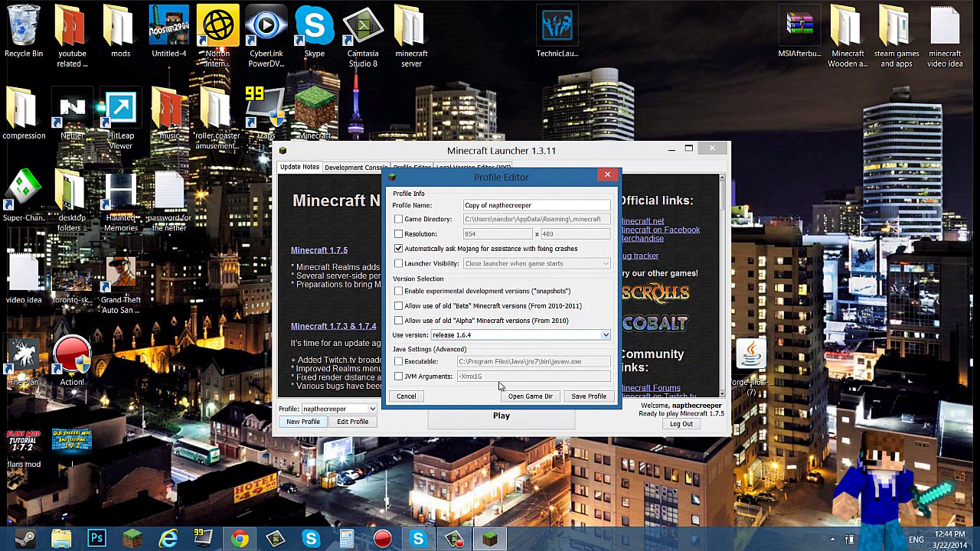
{"action": "left_click", "coordinate": [578, 396]}
{"action": "left_click", "coordinate": [507, 424]}
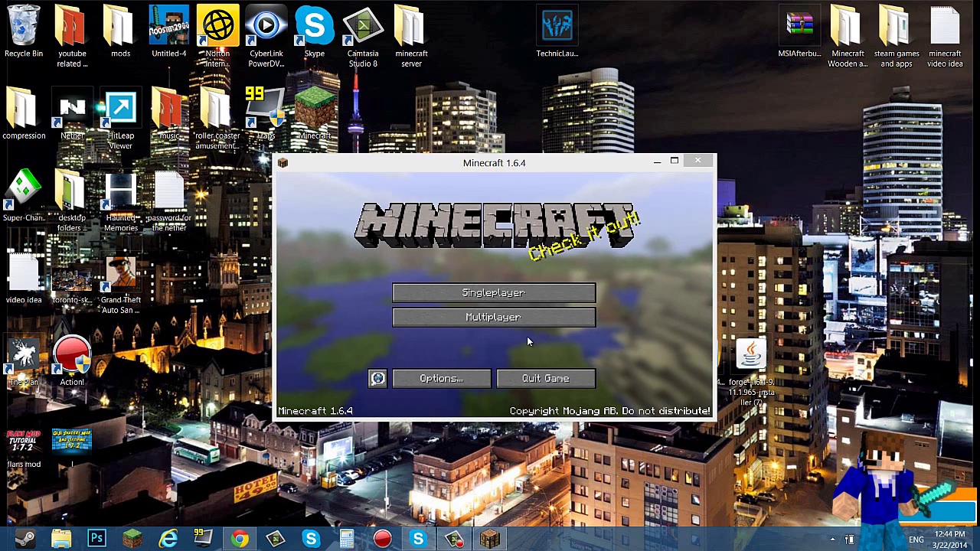
{"action": "left_click", "coordinate": [545, 378]}
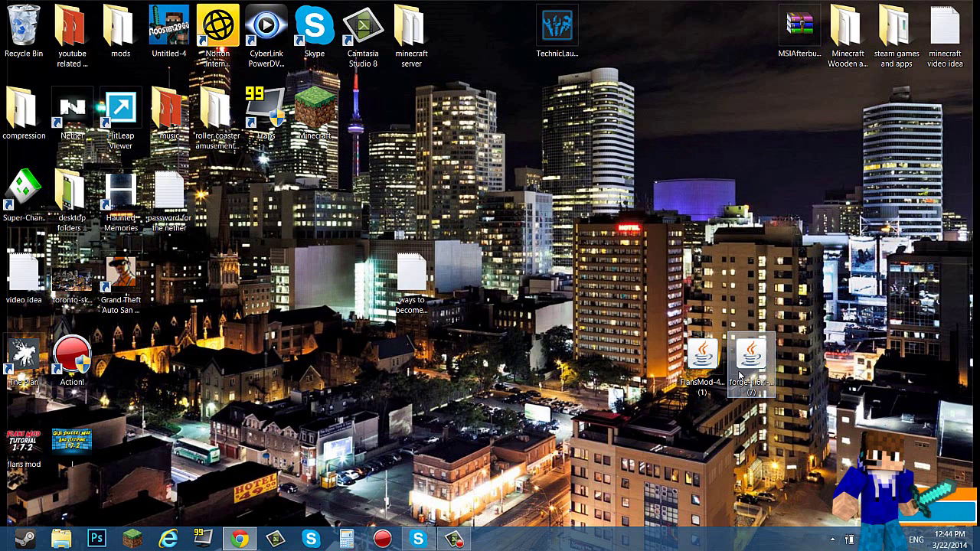
- Install the Forge 9.11.1.965 client into the .minecraft folder with the installer on the desktop
{"action": "double_click", "coordinate": [750, 375]}
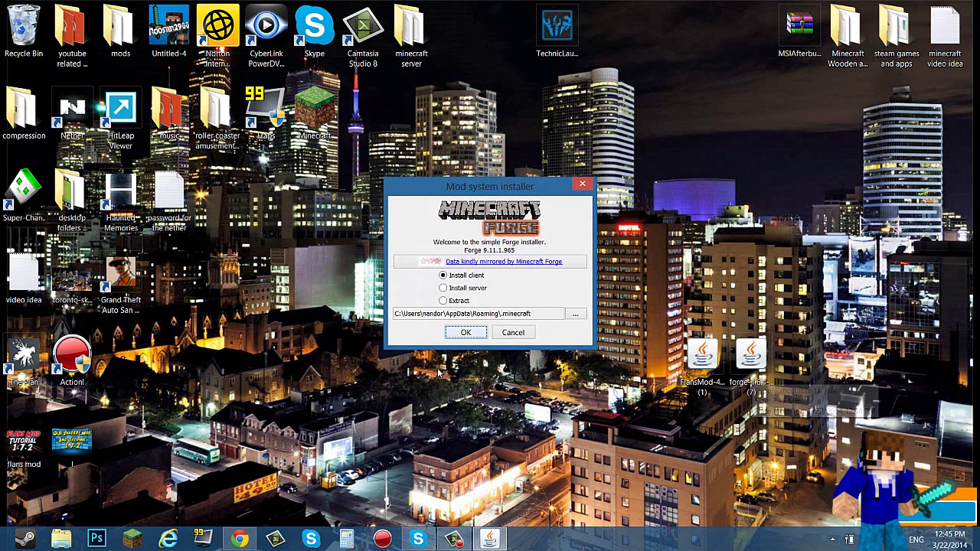
{"action": "left_click", "coordinate": [479, 333]}
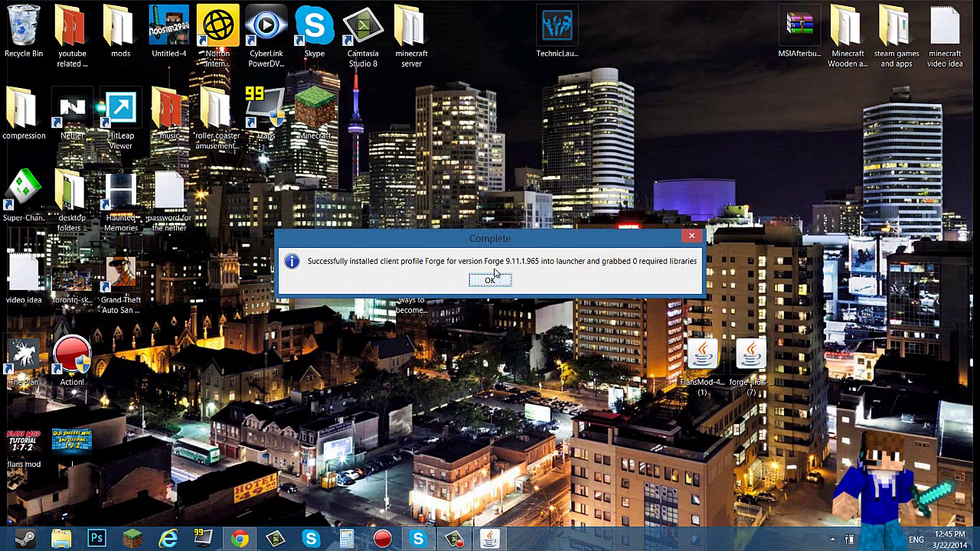
{"action": "left_click", "coordinate": [489, 282]}
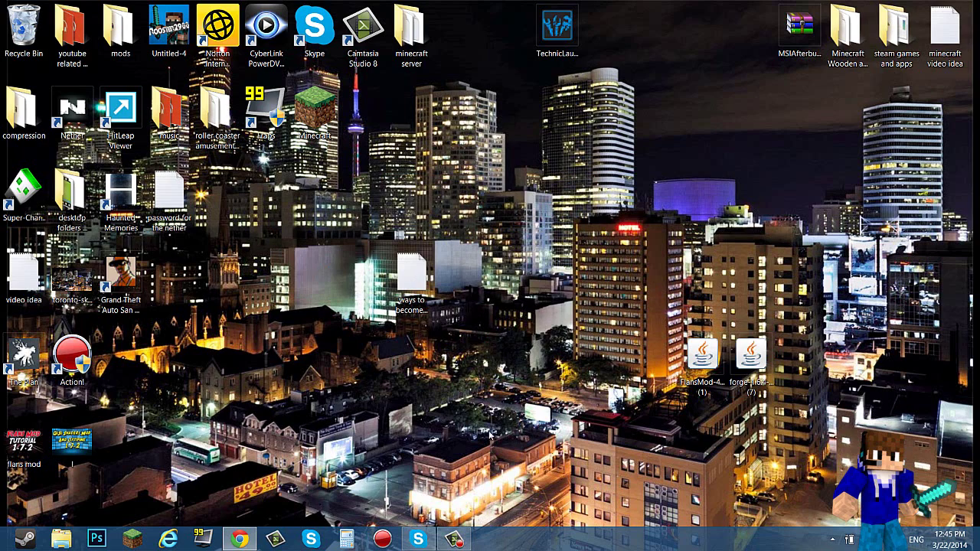
- Find the %appdata% folder through Windows search and open the mods folder inside .minecraft
{"action": "key", "text": "super"}
{"action": "type", "text": "%"}
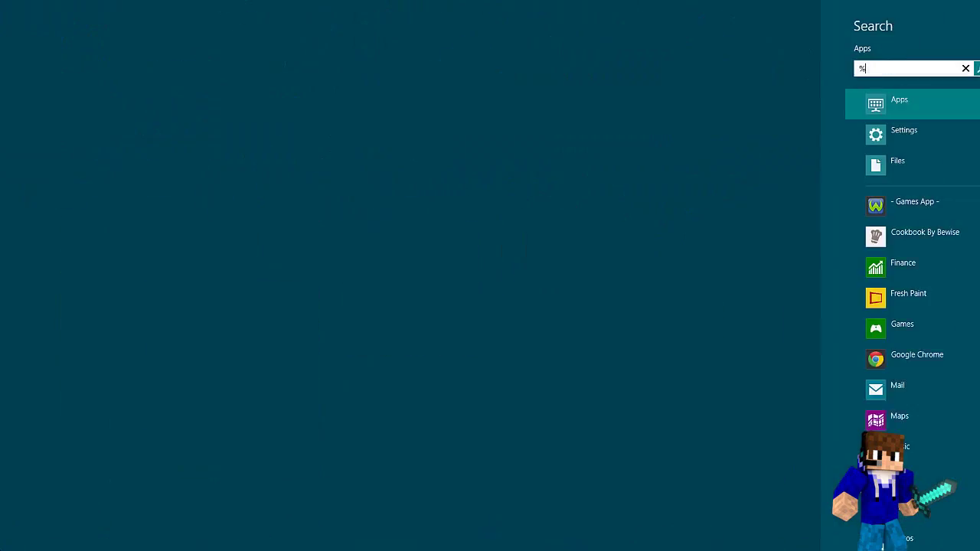
{"action": "type", "text": "appdata%"}
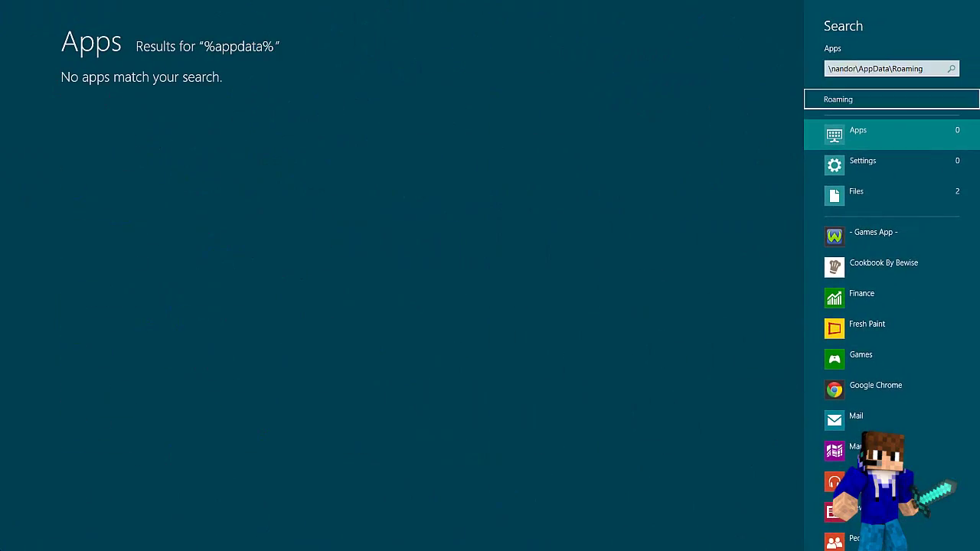
{"action": "key", "text": "Return"}
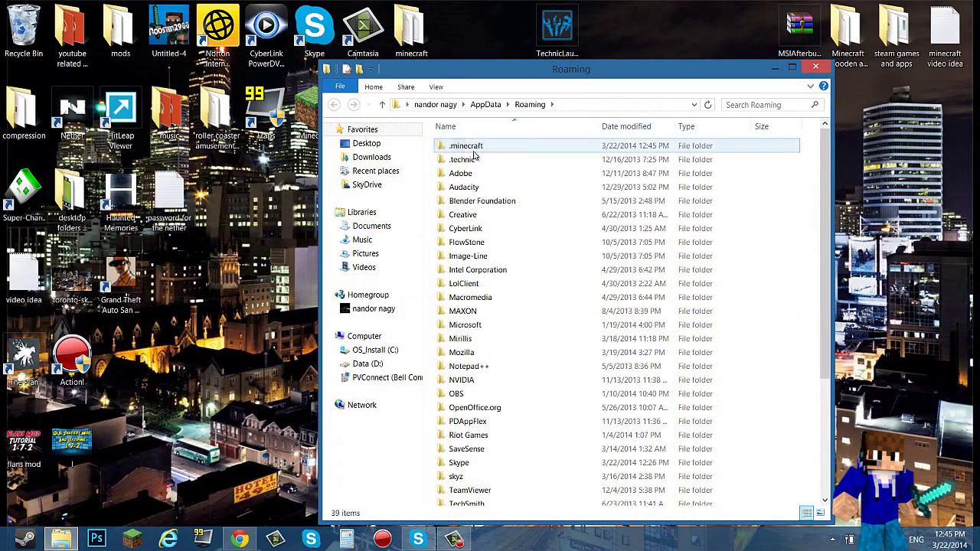
{"action": "double_click", "coordinate": [481, 145]}
{"action": "double_click", "coordinate": [482, 299]}
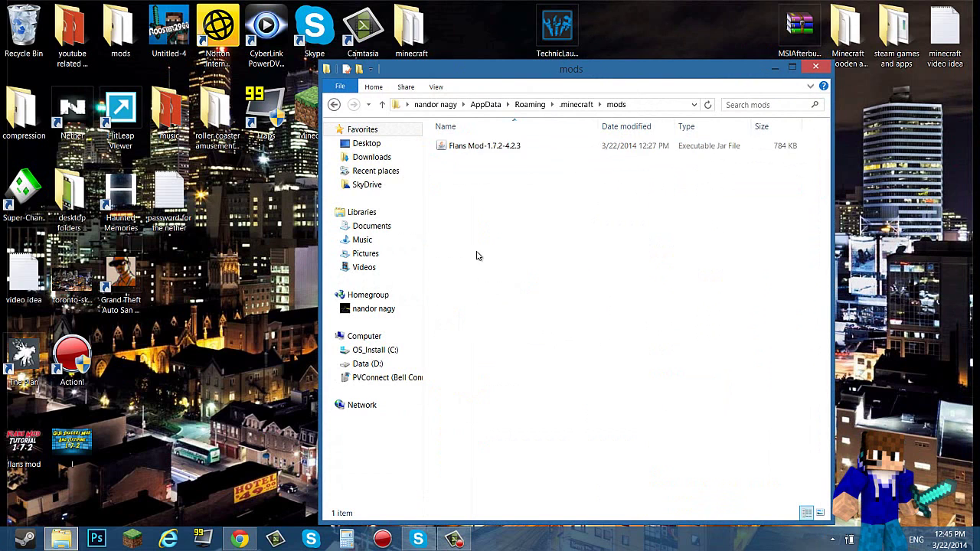
- Replace the Flans Mod-1.7.2-4.2.3 file in the mods folder with the FlansMod-4.1.1 file from the desktop
{"action": "right_click", "coordinate": [494, 150]}
{"action": "left_click", "coordinate": [525, 313]}
{"action": "left_click_drag", "start_coordinate": [486, 76], "coordinate": [15, 169]}
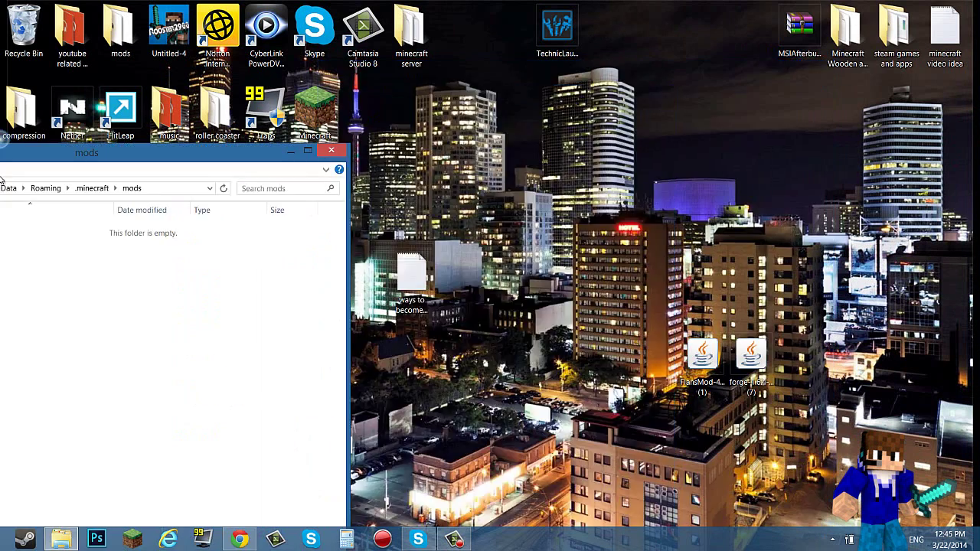
{"action": "left_click_drag", "start_coordinate": [177, 162], "coordinate": [2, 230]}
{"action": "left_click_drag", "start_coordinate": [713, 371], "coordinate": [273, 207]}
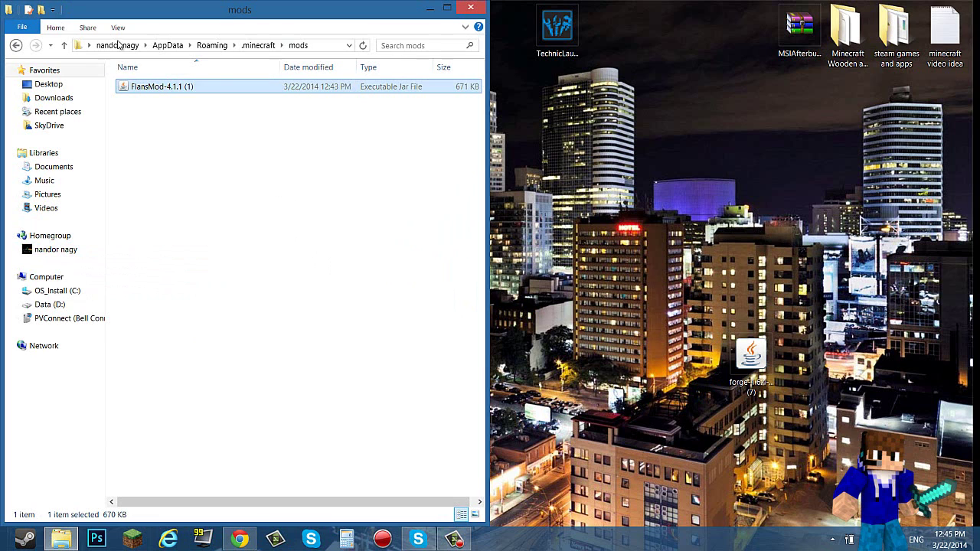
- Return to the .minecraft folder, minimize its window, and open the Content Packs page of the Flan's Mod site in Chrome
{"action": "left_click", "coordinate": [15, 45]}
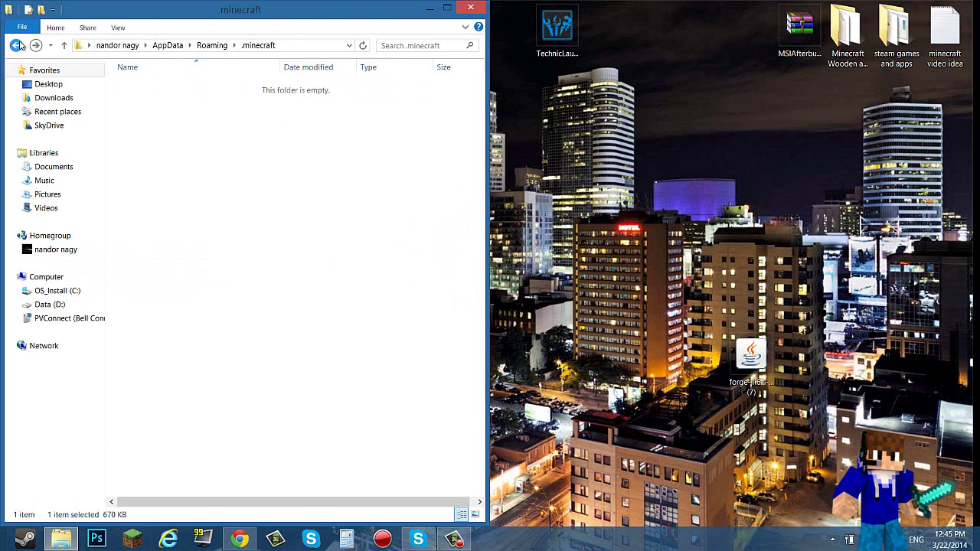
{"action": "left_click", "coordinate": [428, 9]}
{"action": "left_click", "coordinate": [239, 539]}
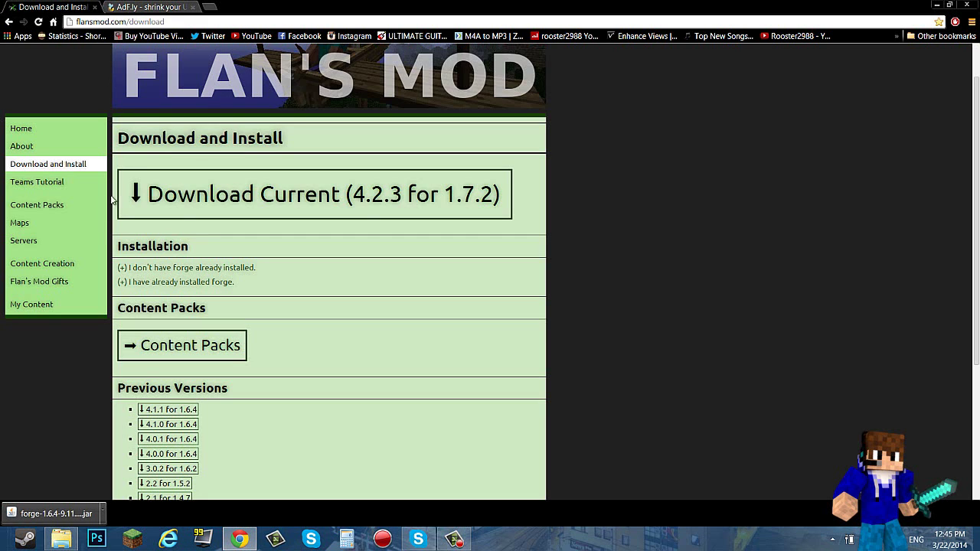
{"action": "left_click", "coordinate": [55, 205]}
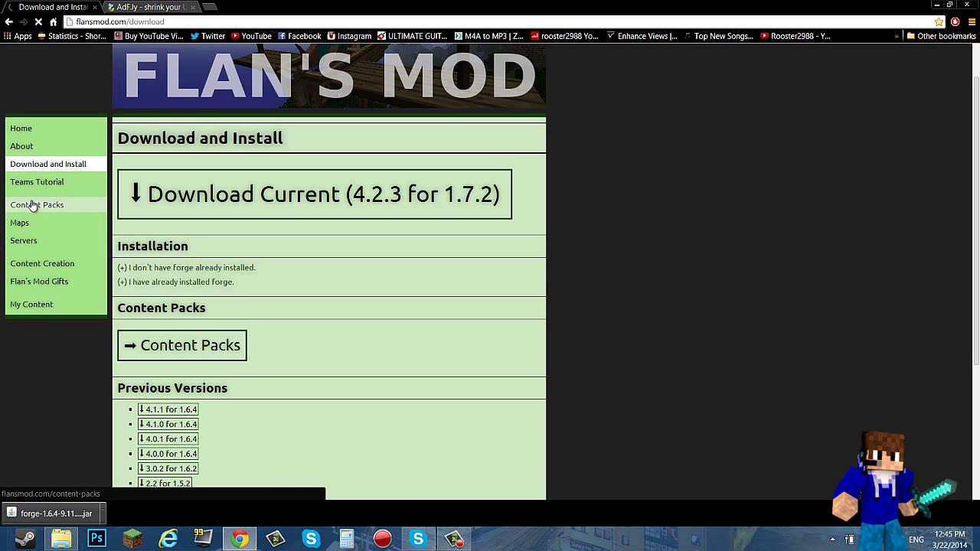
{"action": "left_click", "coordinate": [972, 514]}
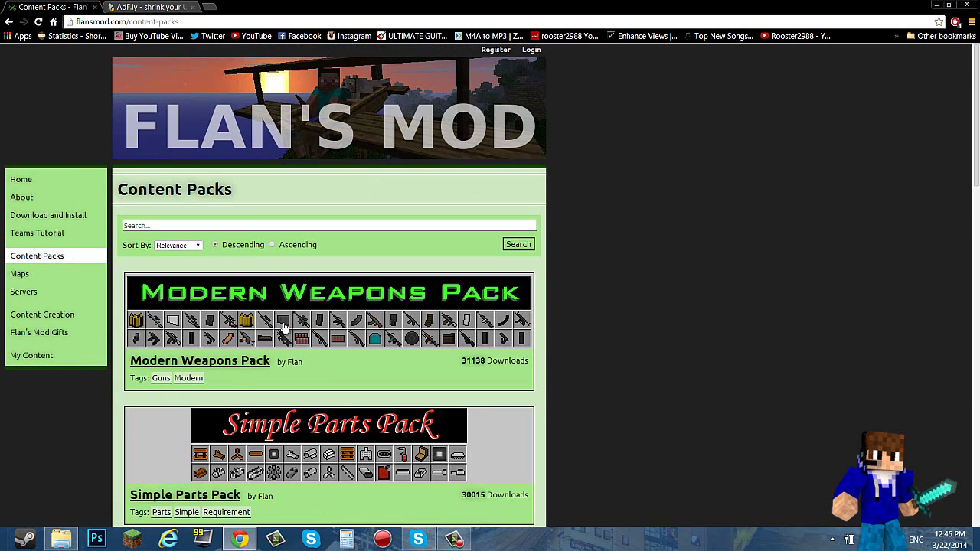
- Download the Simple Parts Pack zip from its content pack page, skipping the ad on the way to MediaFire
{"action": "scroll", "coordinate": [287, 320], "scroll_direction": "down", "scroll_amount": 2}
{"action": "left_click", "coordinate": [289, 316]}
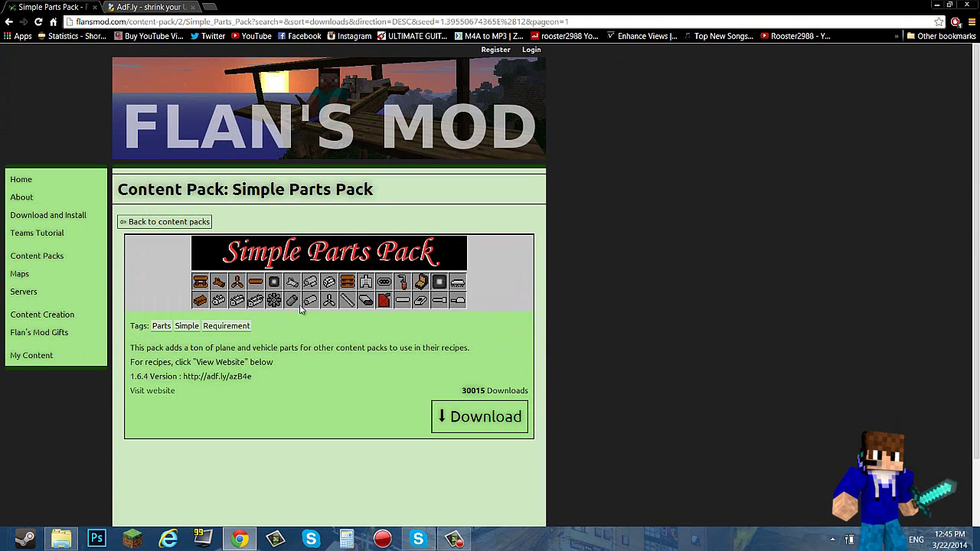
{"action": "left_click", "coordinate": [498, 369]}
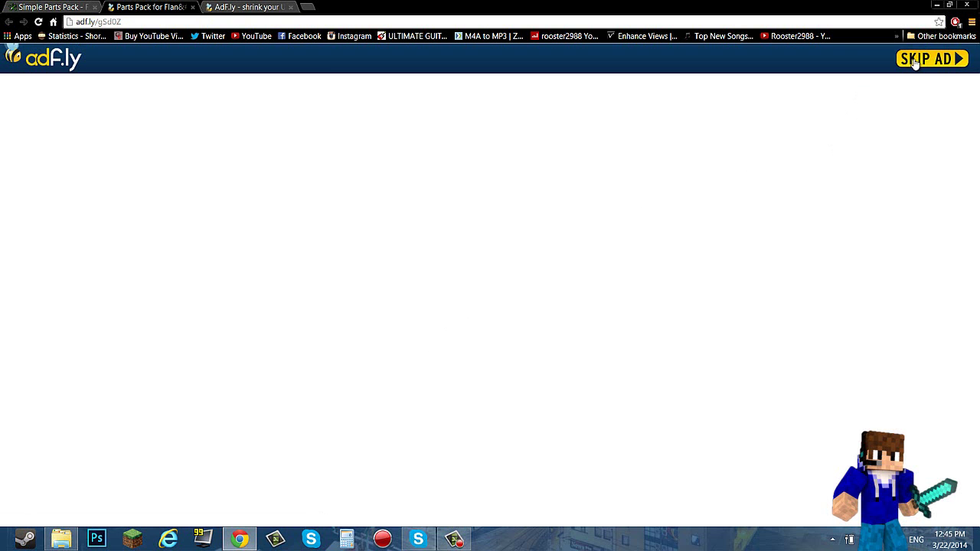
{"action": "left_click", "coordinate": [915, 61]}
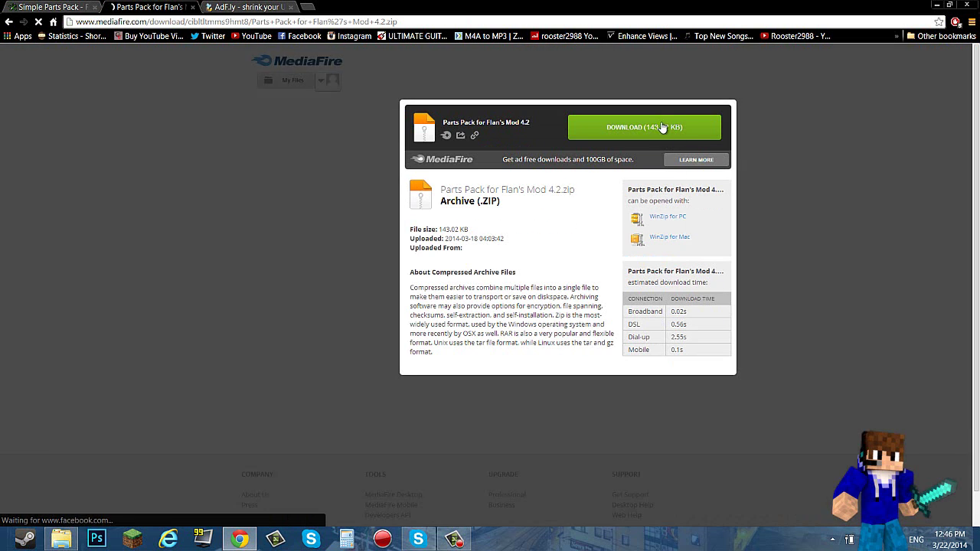
{"action": "left_click", "coordinate": [661, 127]}
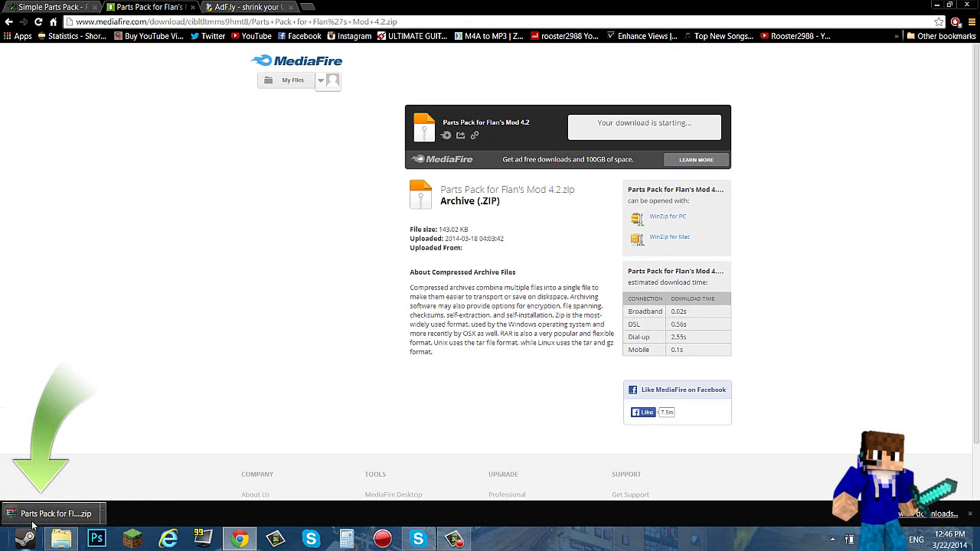
- Place the downloaded Parts Pack for Flan's Mod zip on the desktop
{"action": "left_click", "coordinate": [32, 522]}
{"action": "key", "text": "super+d"}
{"action": "left_click_drag", "start_coordinate": [32, 524], "coordinate": [709, 282]}
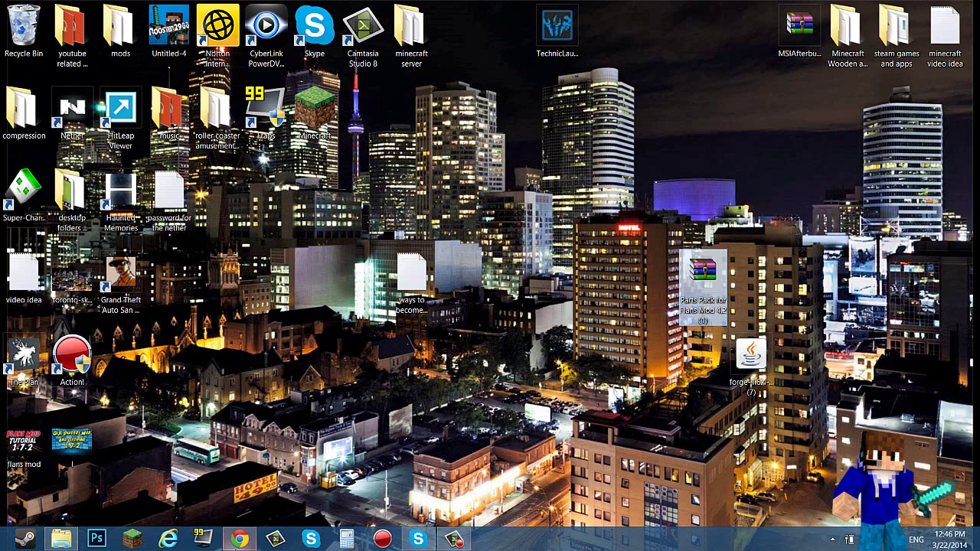
- Return to the Content Packs page in Chrome, open Manus Civil Package 1.6.4a, and start its download
{"action": "left_click", "coordinate": [240, 539]}
{"action": "left_click", "coordinate": [49, 7]}
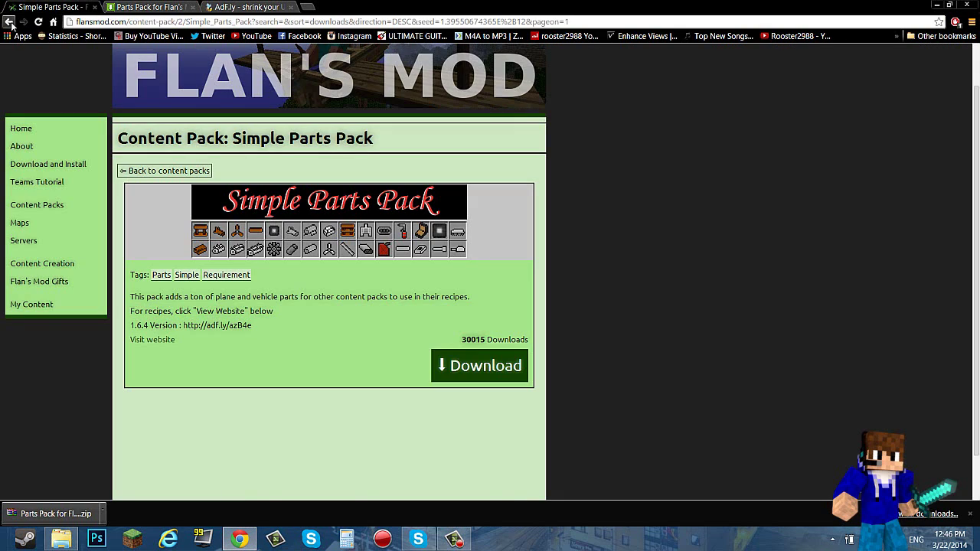
{"action": "left_click", "coordinate": [37, 205]}
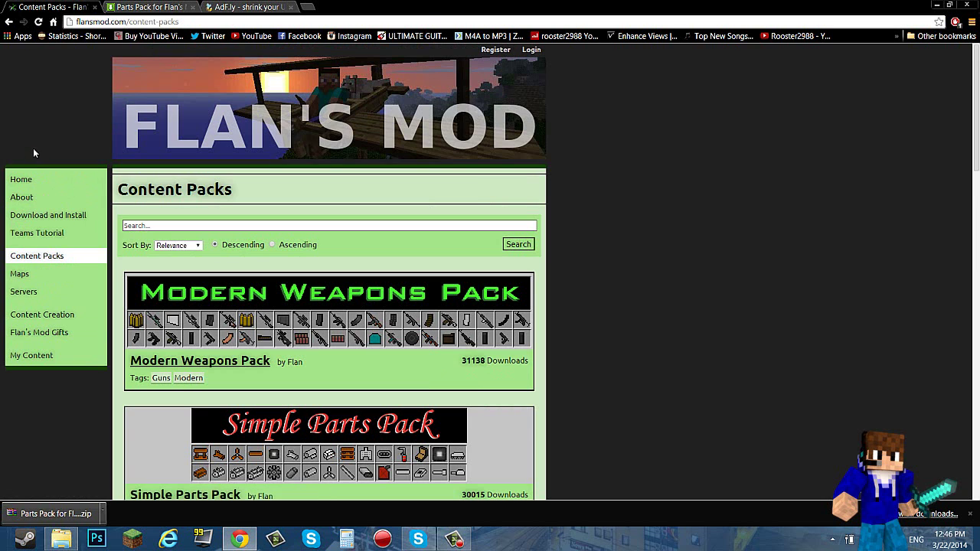
{"action": "scroll", "coordinate": [201, 207], "scroll_direction": "down", "scroll_amount": 5}
{"action": "scroll", "coordinate": [200, 206], "scroll_direction": "down", "scroll_amount": 3}
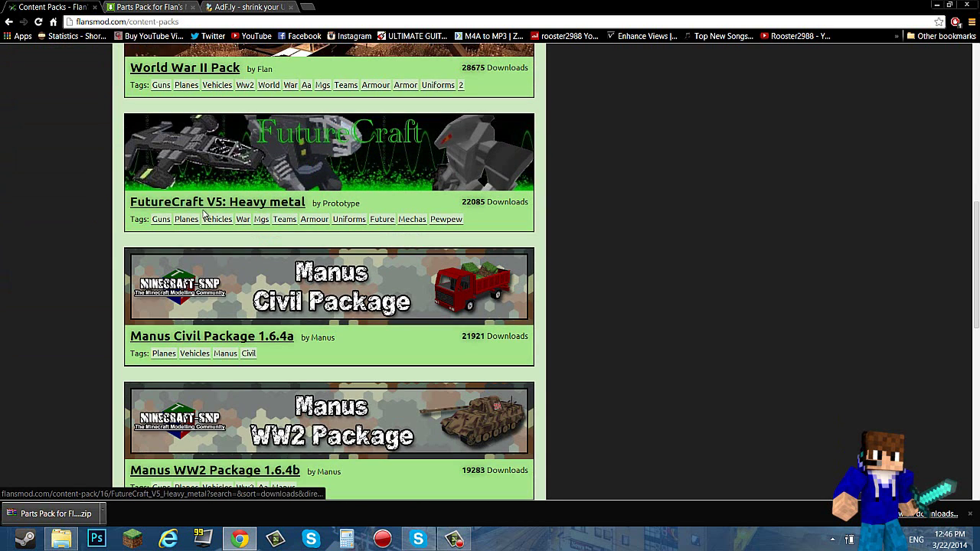
{"action": "left_click", "coordinate": [262, 289]}
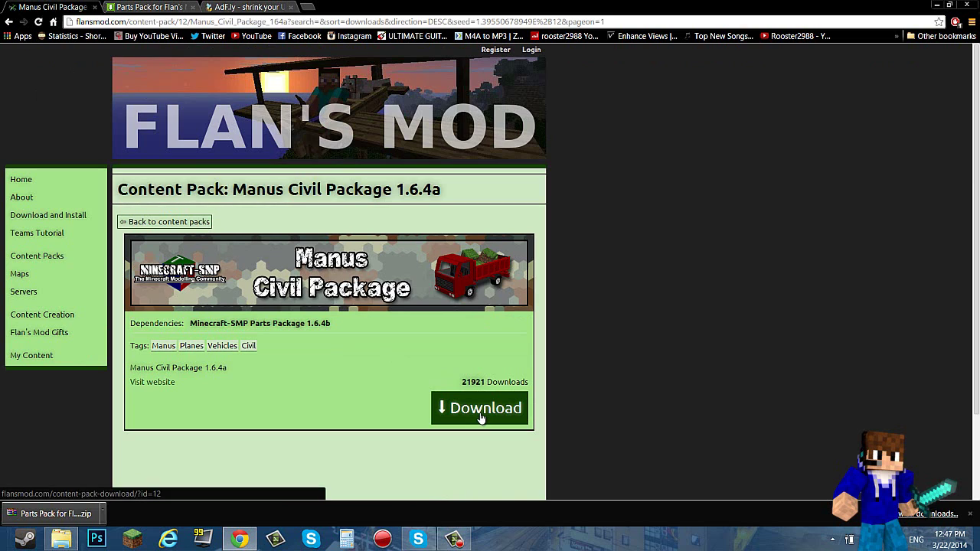
{"action": "left_click", "coordinate": [481, 417]}
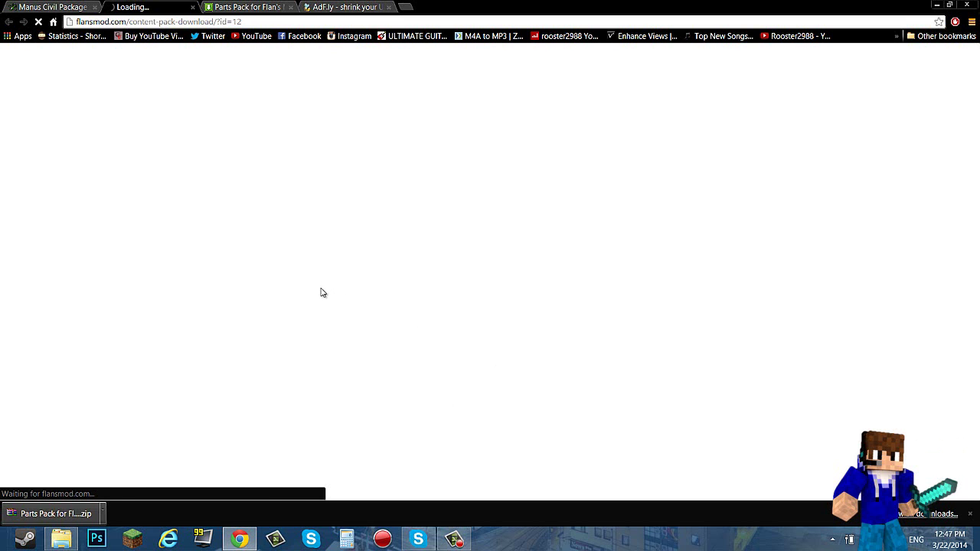
- Place the downloaded manus_civil_package zip on the desktop and arrange it beside the Parts Pack zip
{"action": "left_click", "coordinate": [977, 540]}
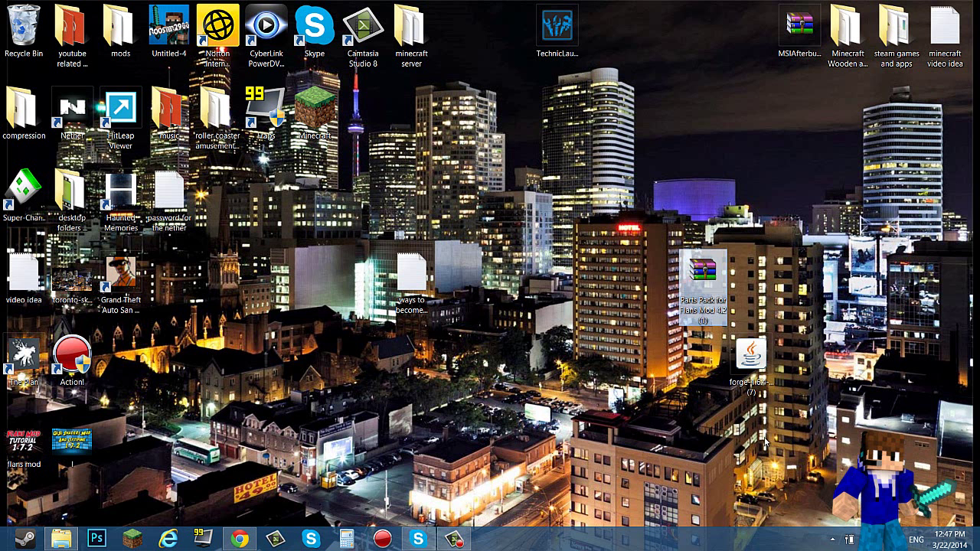
{"action": "left_click", "coordinate": [698, 285]}
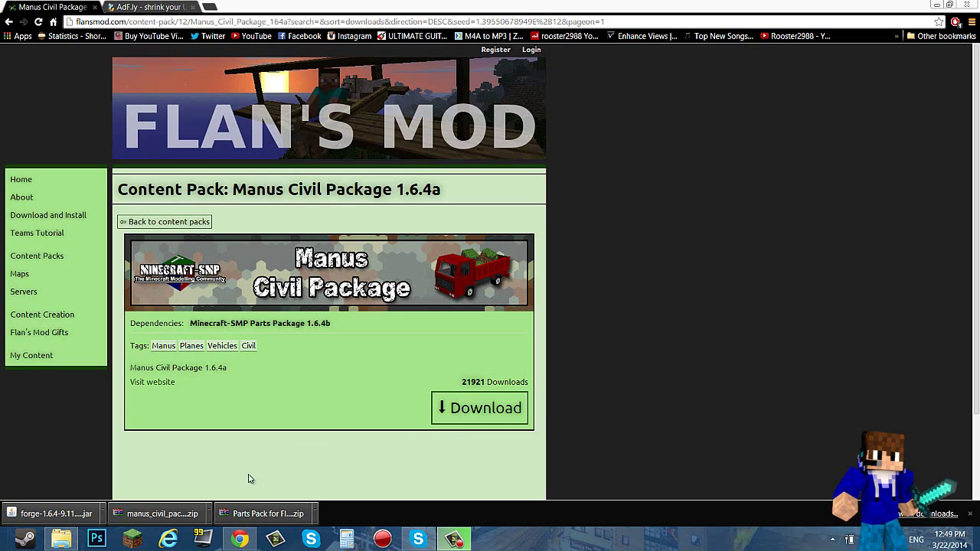
{"action": "left_click_drag", "start_coordinate": [155, 516], "coordinate": [647, 293]}
{"action": "left_click_drag", "start_coordinate": [699, 315], "coordinate": [651, 245]}
{"action": "left_click_drag", "start_coordinate": [722, 212], "coordinate": [518, 201]}
{"action": "left_click", "coordinate": [763, 247]}
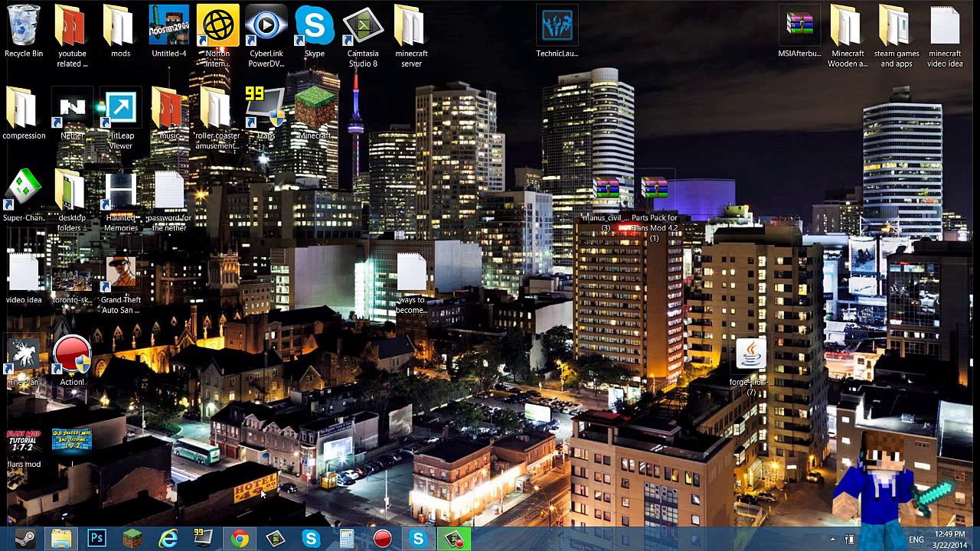
- Bring back the .minecraft folder window, run Minecraft once with the Forge profile, and quit the game from its main menu
{"action": "left_click", "coordinate": [61, 539]}
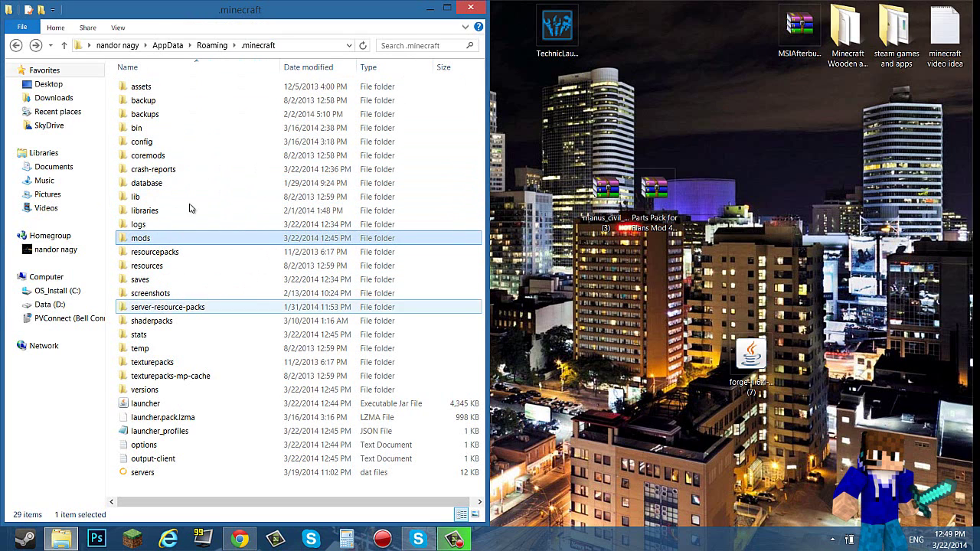
{"action": "left_click", "coordinate": [133, 540]}
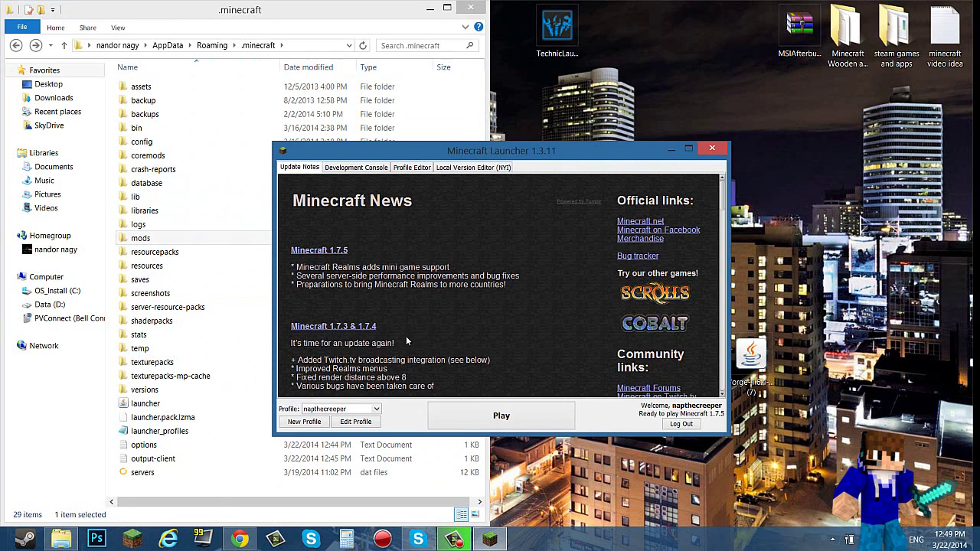
{"action": "left_click", "coordinate": [361, 411]}
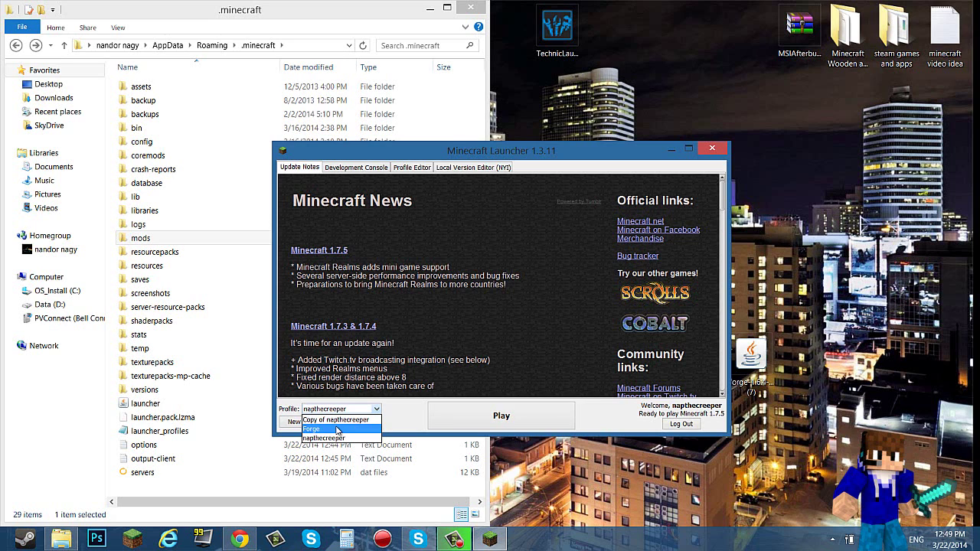
{"action": "left_click", "coordinate": [336, 430]}
{"action": "left_click", "coordinate": [555, 277]}
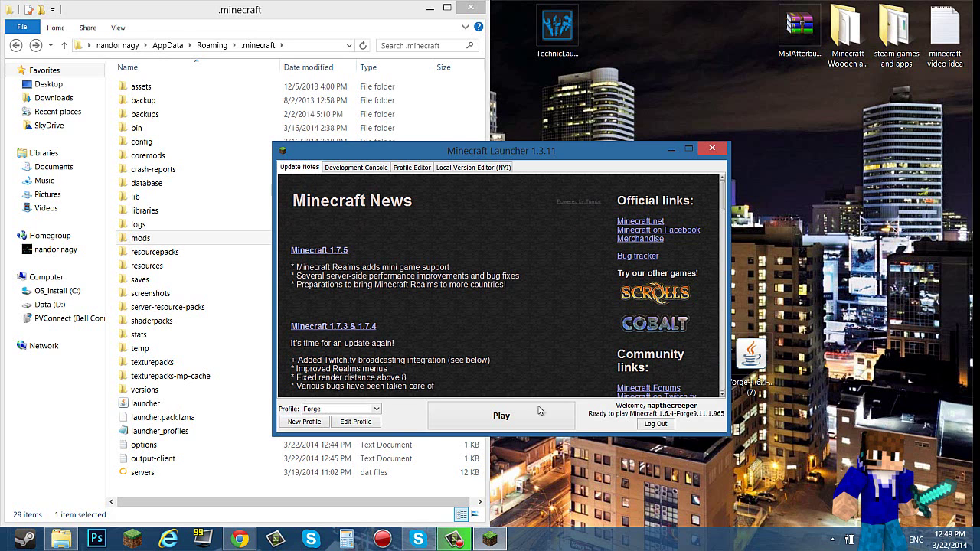
{"action": "left_click", "coordinate": [512, 416]}
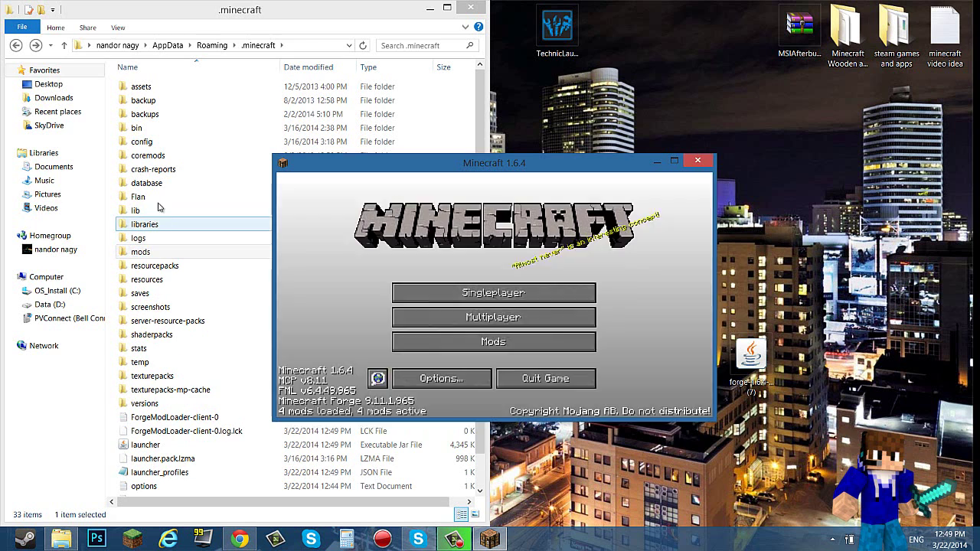
{"action": "left_click", "coordinate": [545, 378]}
- Move the Manus Civil and Parts Pack zips from the desktop into the Flan folder in .minecraft, and close the folder window
{"action": "left_click_drag", "start_coordinate": [680, 243], "coordinate": [582, 167]}
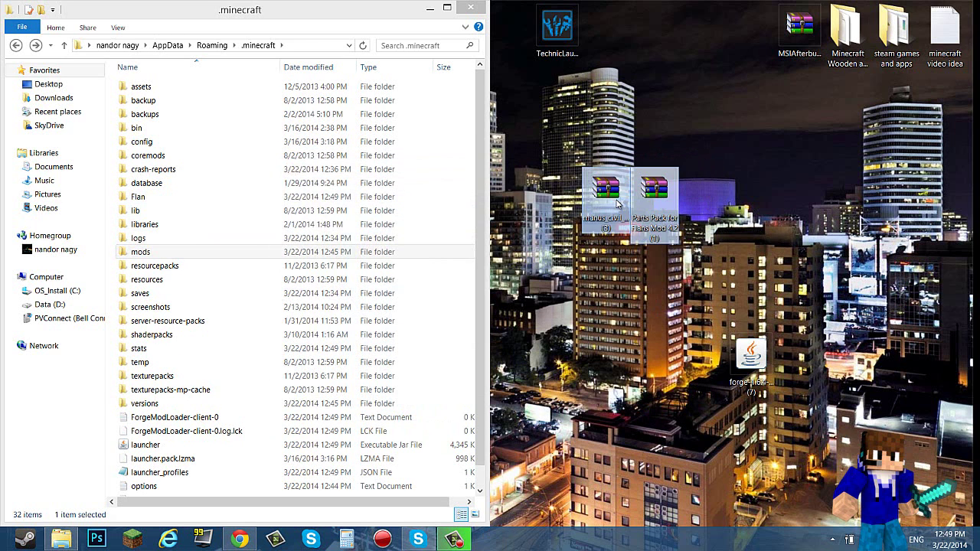
{"action": "left_click_drag", "start_coordinate": [618, 201], "coordinate": [189, 199]}
{"action": "double_click", "coordinate": [189, 199]}
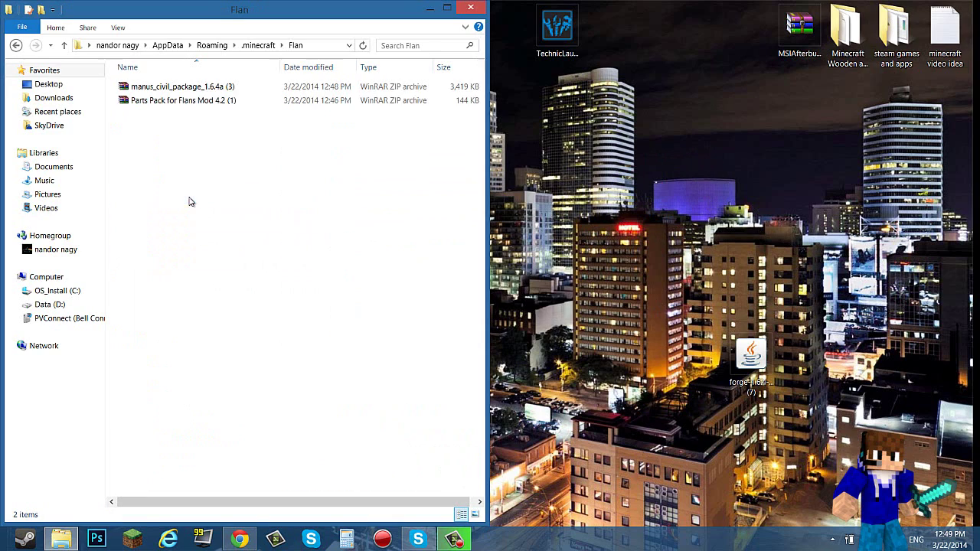
{"action": "left_click", "coordinate": [473, 8]}
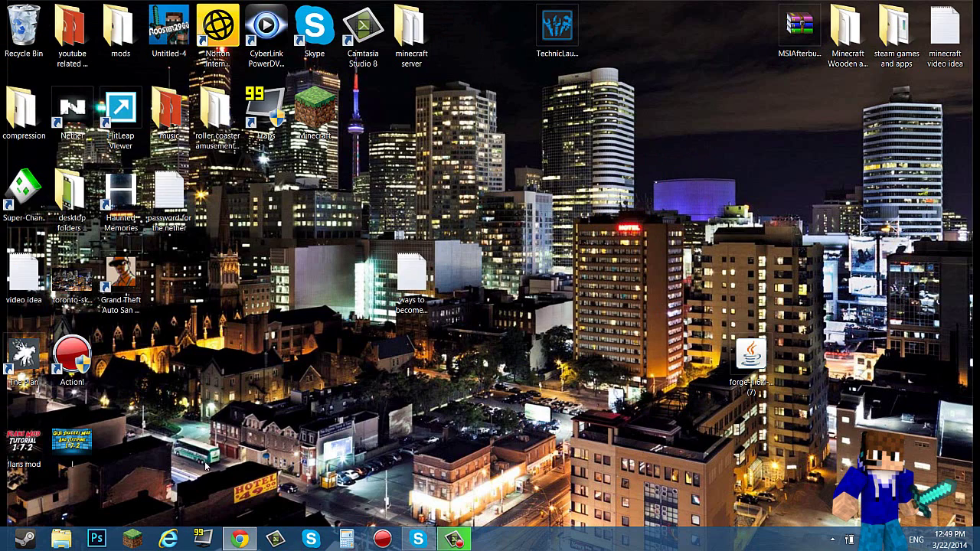
- Relaunch Minecraft 1.6.4, maximize its window, and load the most recent singleplayer New World
{"action": "left_click", "coordinate": [132, 540]}
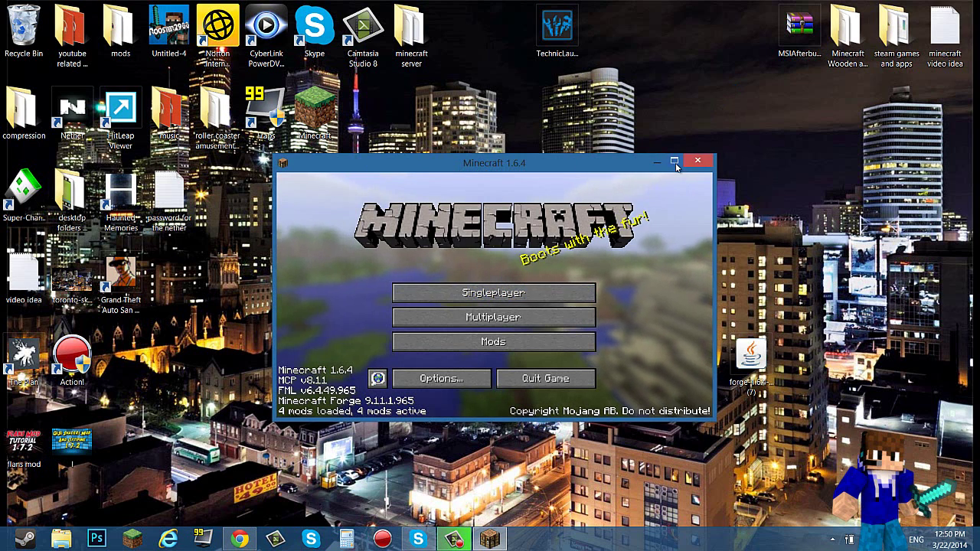
{"action": "left_click", "coordinate": [676, 165]}
{"action": "left_click", "coordinate": [482, 206]}
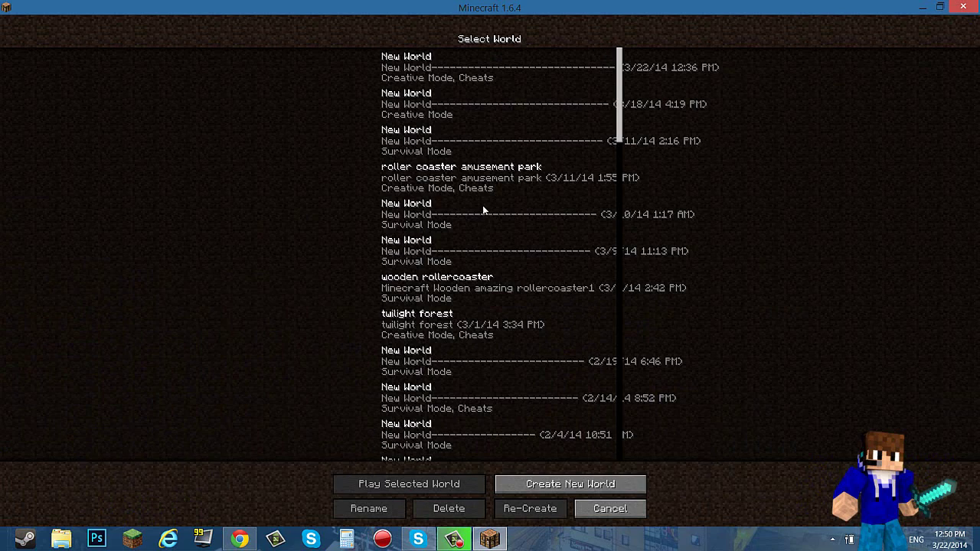
{"action": "left_click", "coordinate": [433, 58]}
{"action": "left_click", "coordinate": [433, 58]}
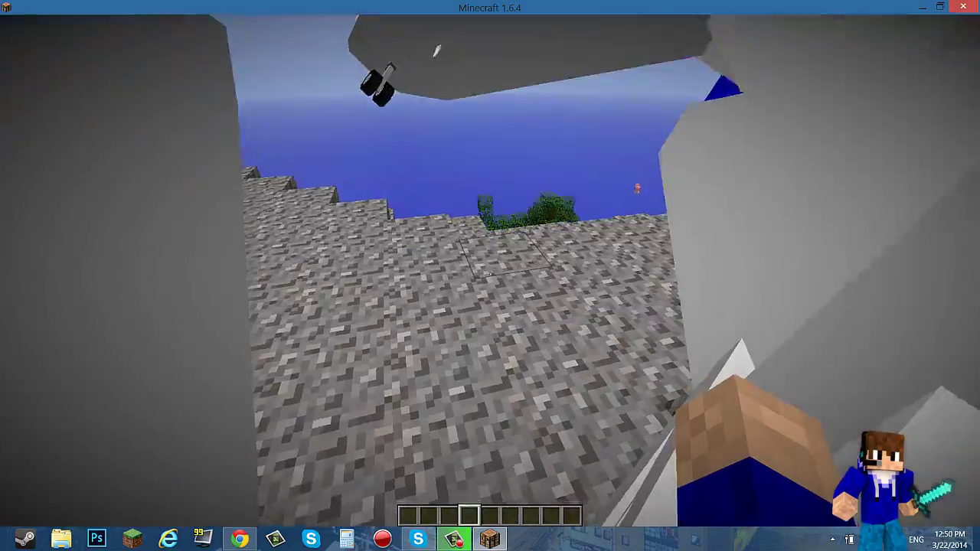
- Fly to the snowy hillside and add a Large Tank Truck and an airliner to the hotbar from the inventory
{"action": "key", "text": "w"}
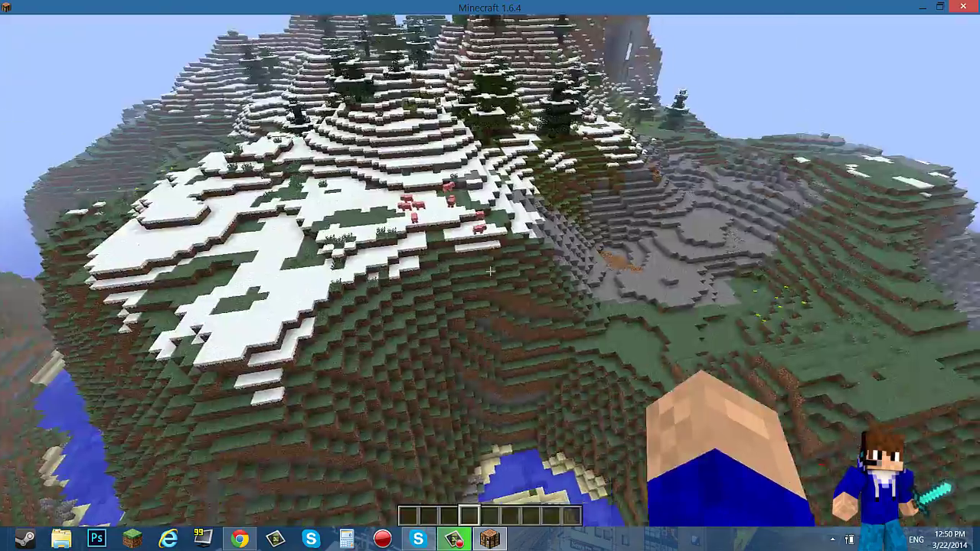
{"action": "key", "text": "w"}
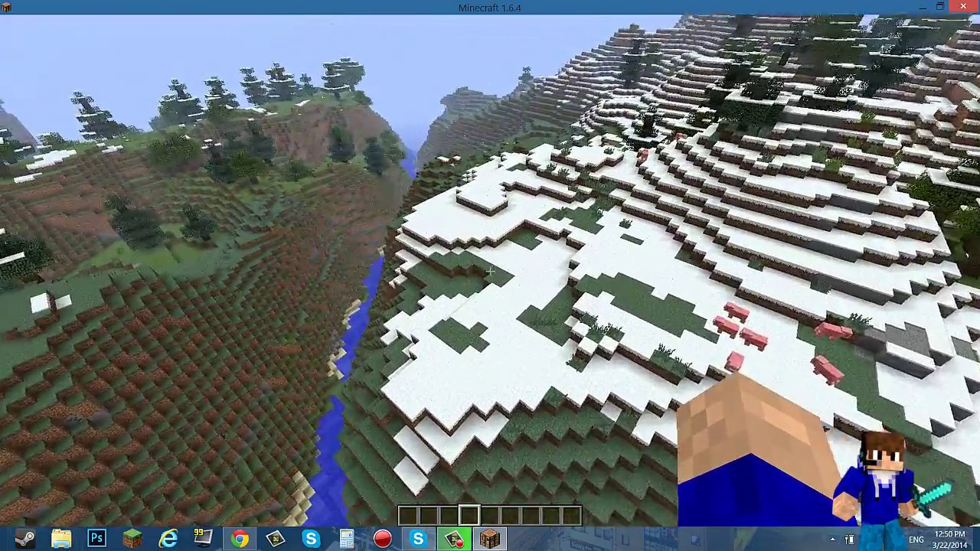
{"action": "key", "text": "shift"}
{"action": "key", "text": "e"}
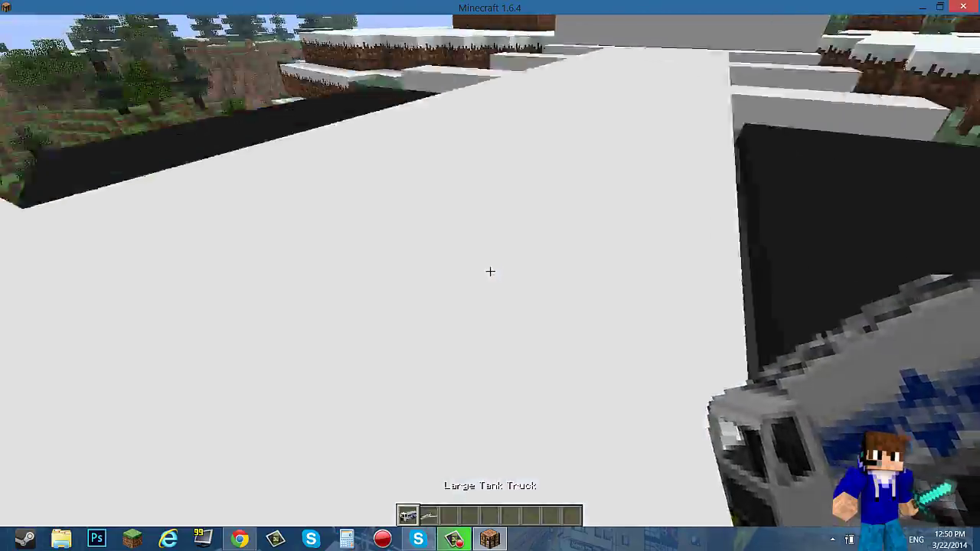
- Place the Large Tank Truck on the snow, then switch to the airliner and set it down nearby
{"action": "key", "text": "s"}
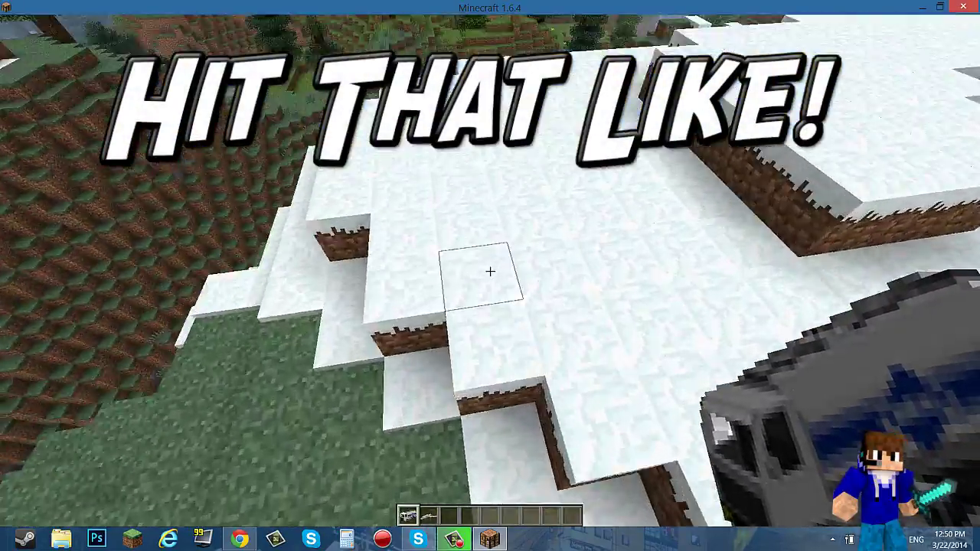
{"action": "right_click", "coordinate": [490, 271]}
{"action": "scroll", "coordinate": [490, 271], "scroll_direction": "down", "scroll_amount": 1}
{"action": "key", "text": "w"}
{"action": "key", "text": "s"}
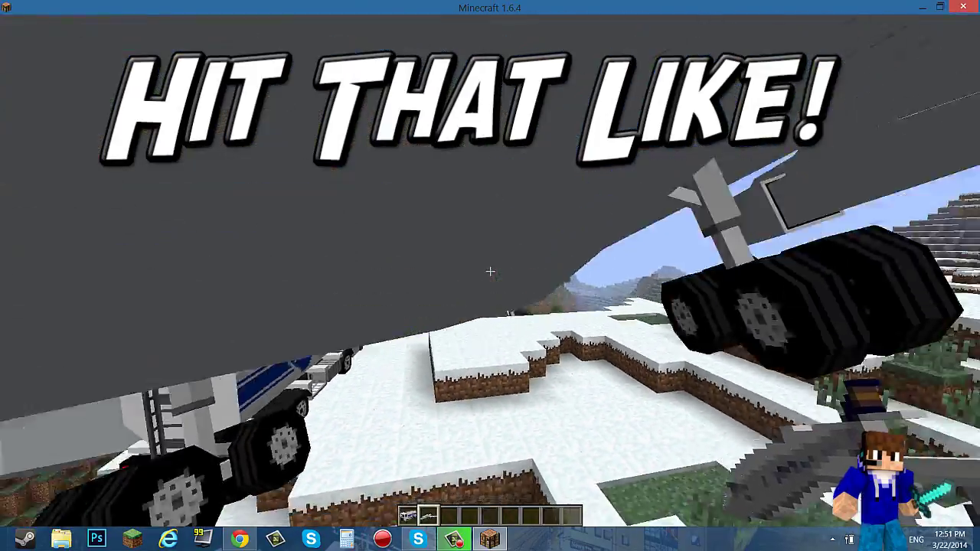
- Circle the placed Lufthansa airliner to its nose, switch to the empty third hotbar slot, and board the cockpit
{"action": "key", "text": "w"}
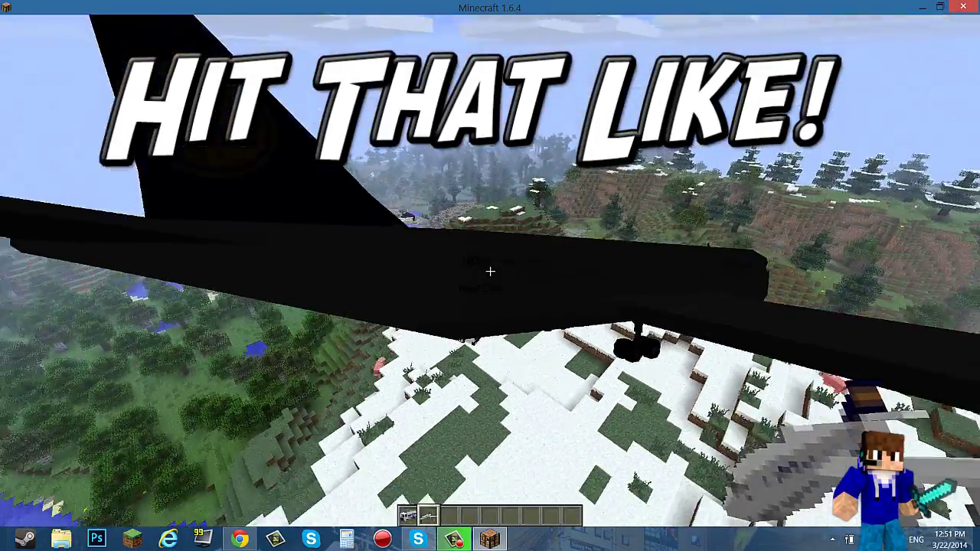
{"action": "key", "text": "d"}
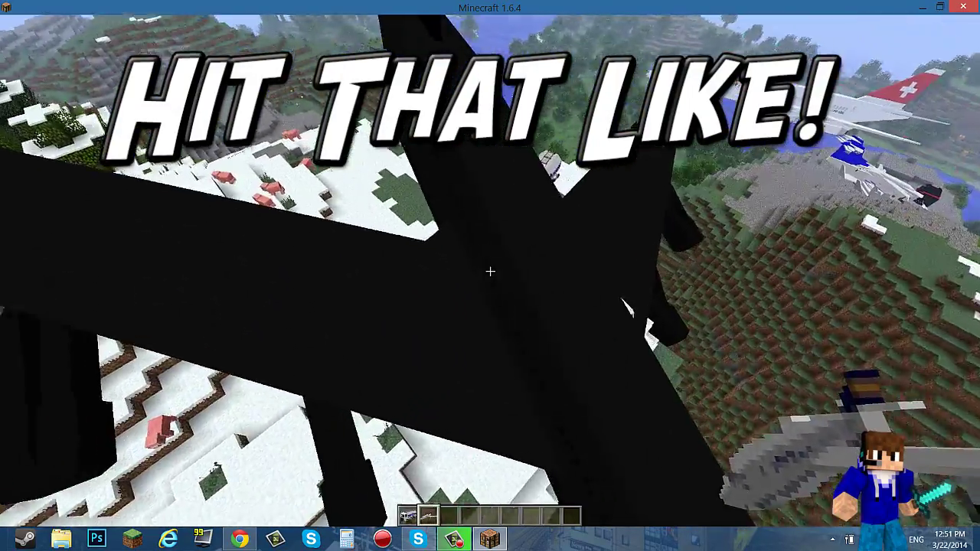
{"action": "key", "text": "d"}
{"action": "key", "text": "d"}
{"action": "key", "text": "w"}
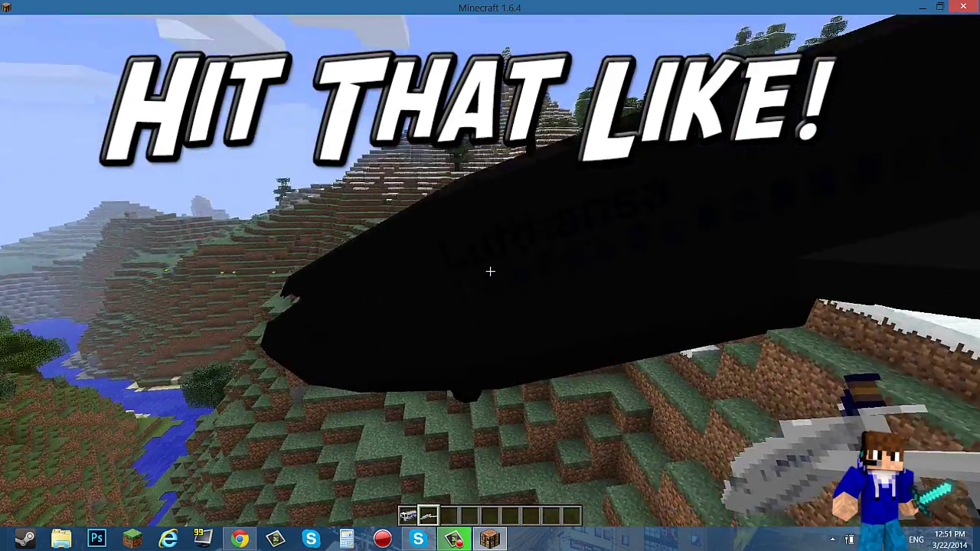
{"action": "key", "text": "w"}
{"action": "key", "text": "3"}
{"action": "key", "text": "w"}
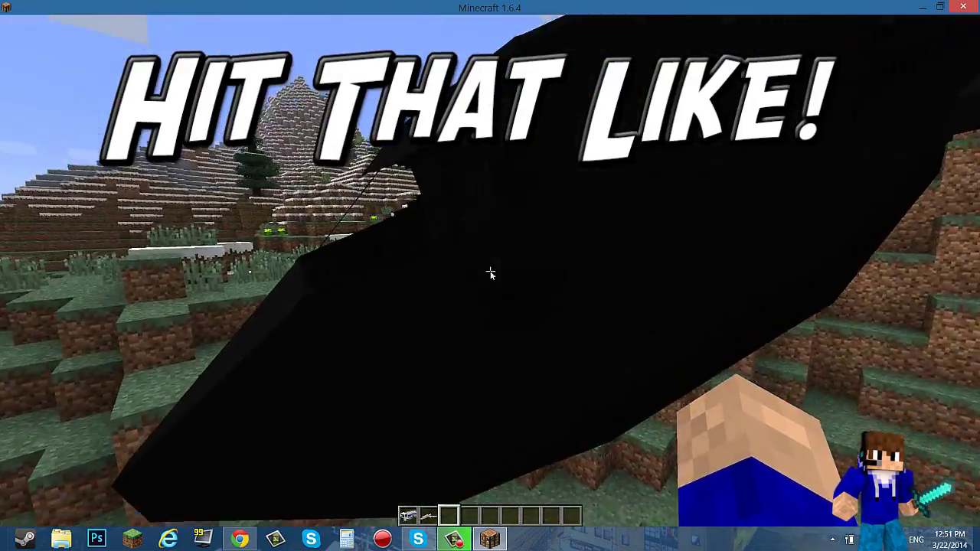
{"action": "right_click", "coordinate": [490, 271]}
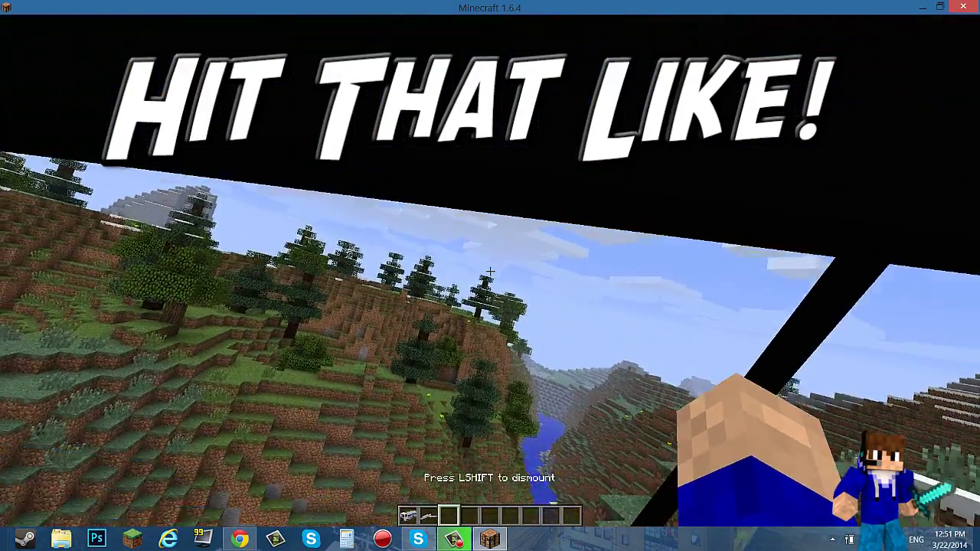
- Pilot the airliner forward from the cockpit over the hillside toward the river valley
{"action": "key", "text": "w"}
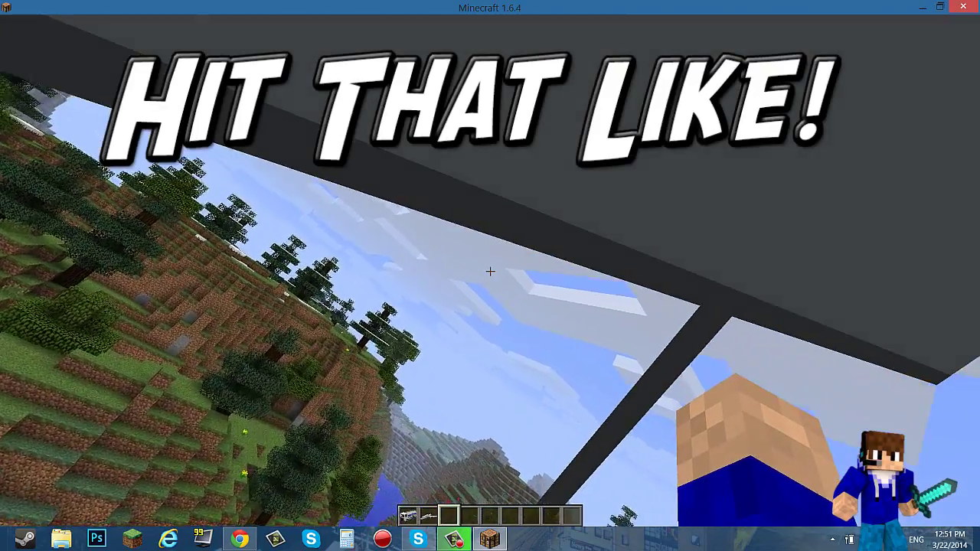
{"action": "key", "text": "w"}
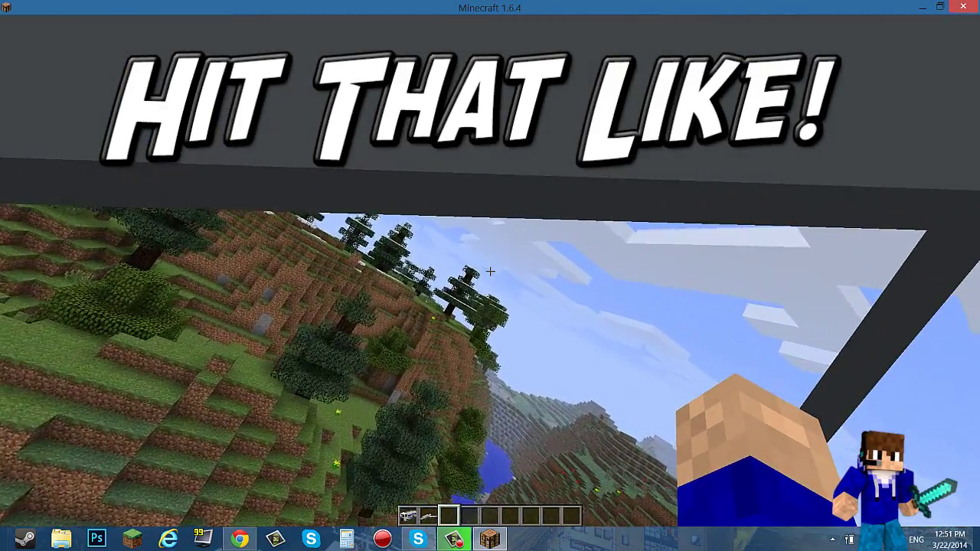
{"action": "key", "text": "w"}
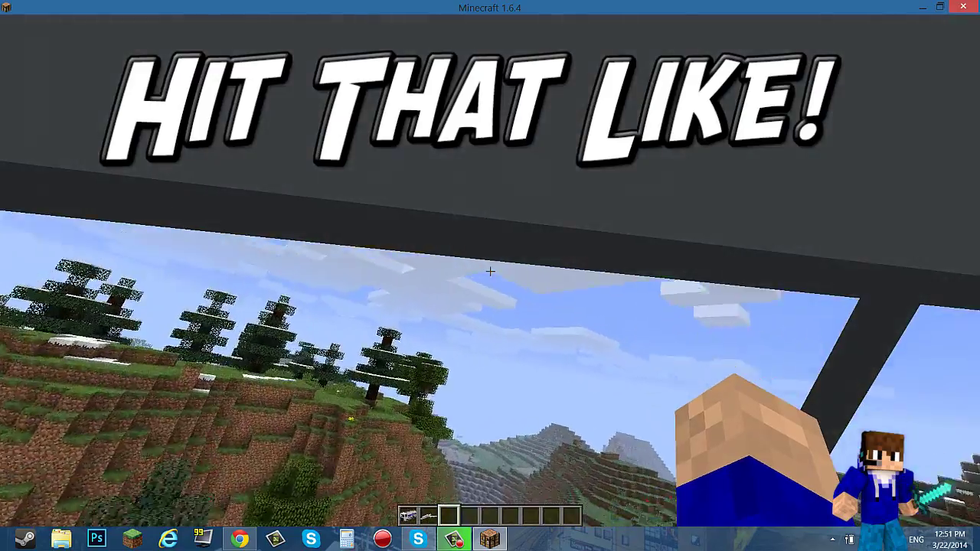
{"action": "key", "text": "w"}
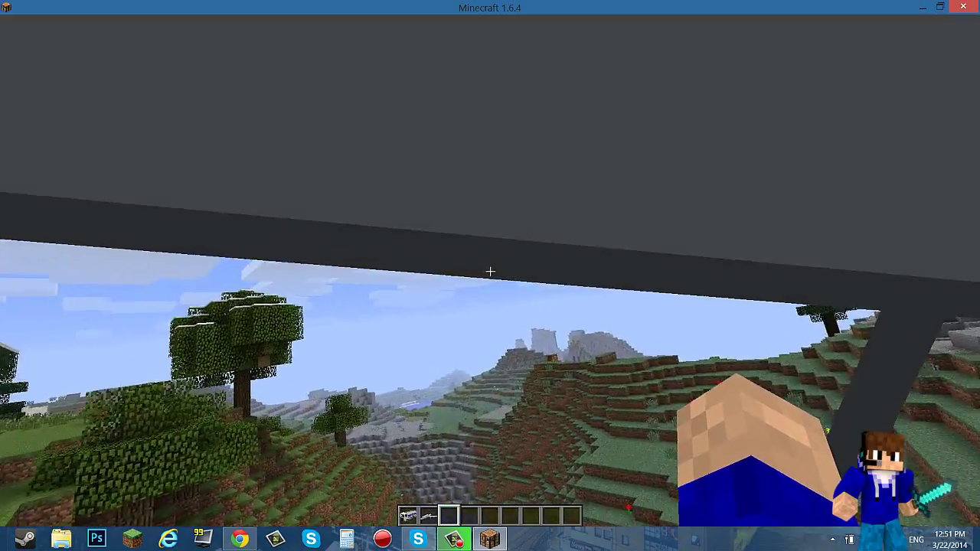
{"action": "key", "text": "w"}
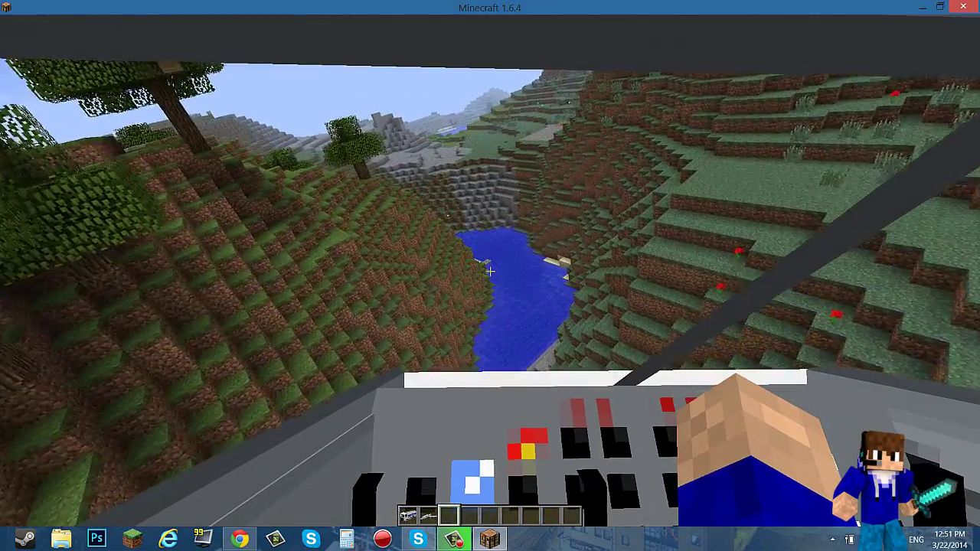
- Pull the airliner up and steer it over the river valley, switching to an outside view of the plane
{"action": "key", "text": "s"}
{"action": "key", "text": "d"}
{"action": "key", "text": "a"}
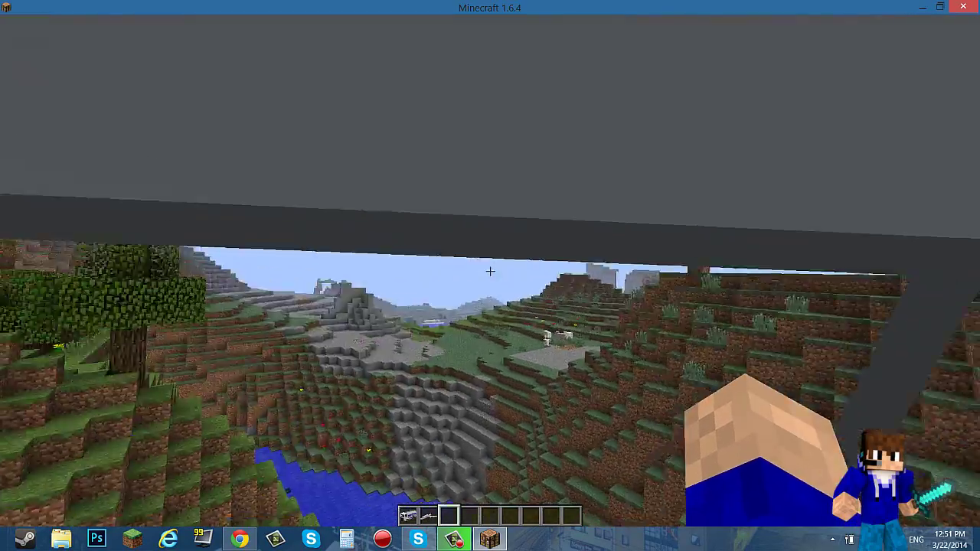
{"action": "key", "text": "F5"}
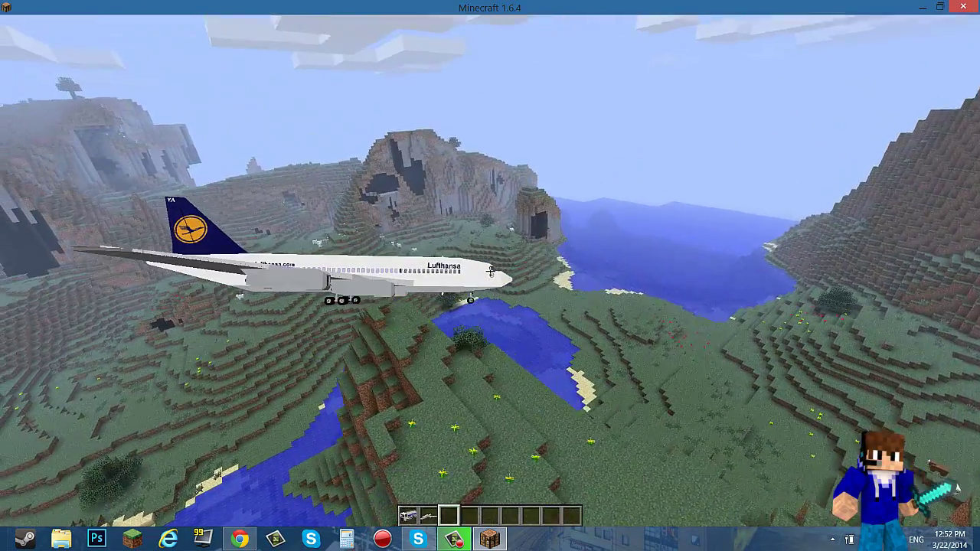
- Leave the airliner in midair and fly over the meadow up to the grassy clifftop
{"action": "key", "text": "e"}
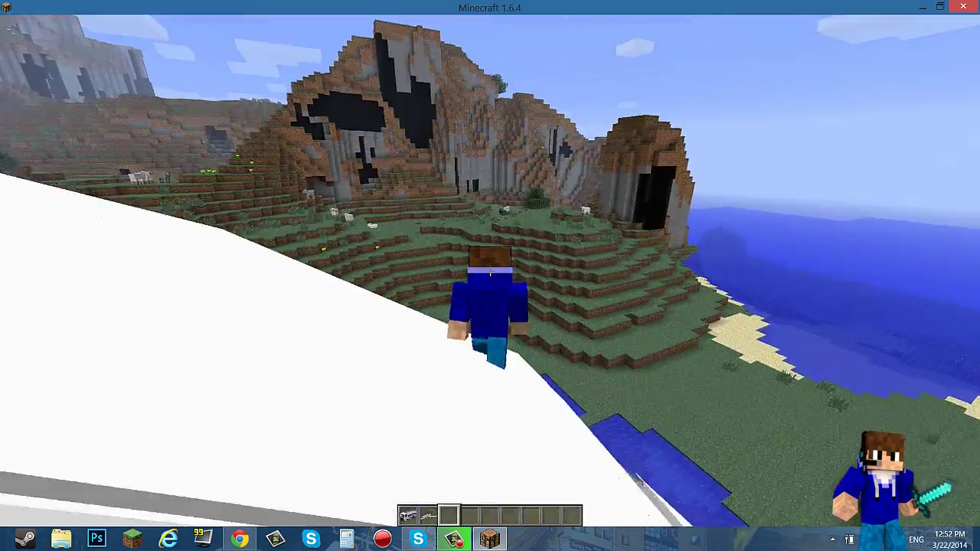
{"action": "key", "text": "s"}
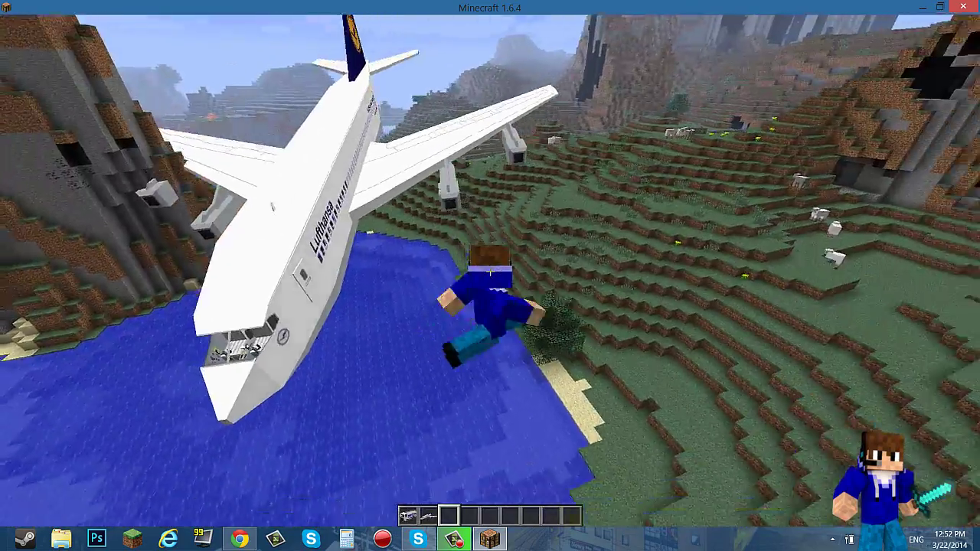
{"action": "key", "text": "w"}
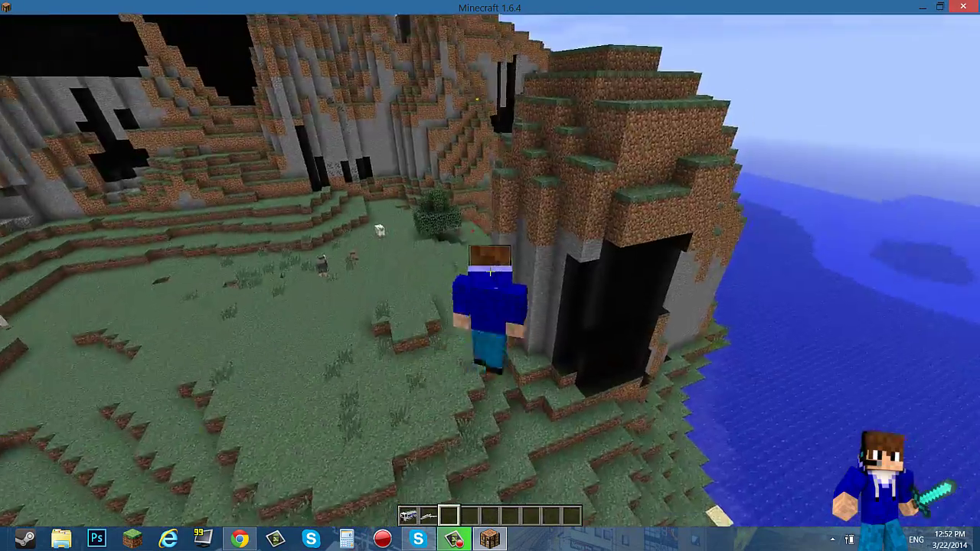
{"action": "key", "text": "space"}
{"action": "key", "text": "w"}
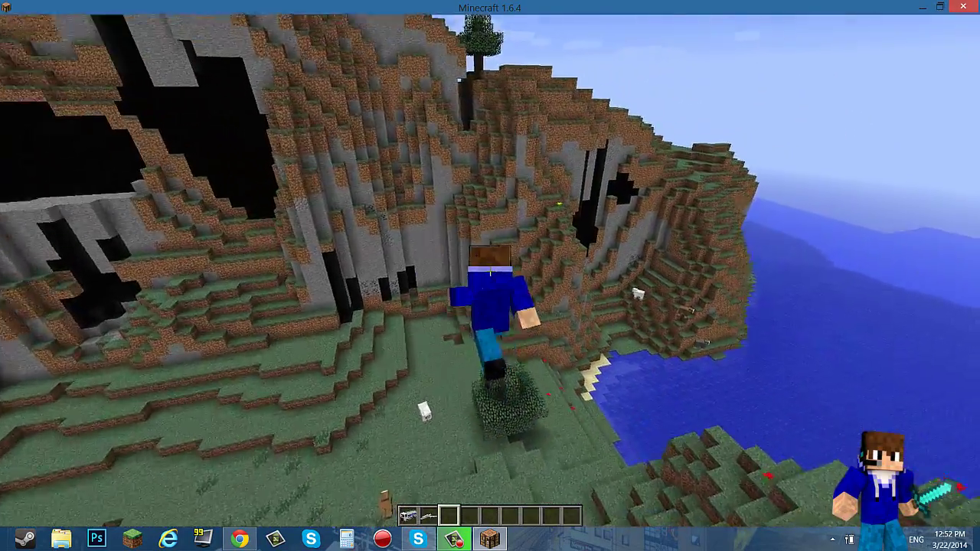
{"action": "key", "text": "space"}
{"action": "key", "text": "w"}
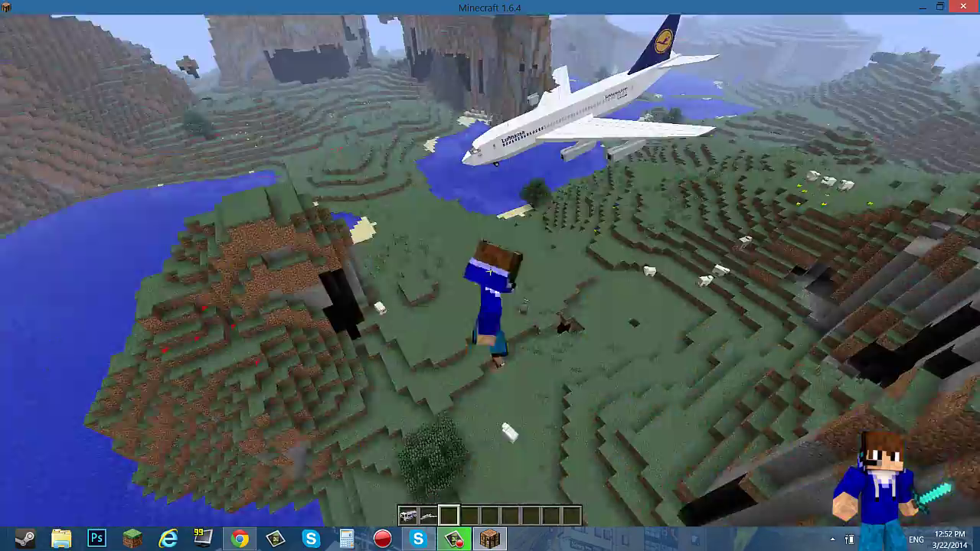
- Place the Large Tank Truck on the grassy clifftop, board it, and view it from outside
{"action": "key", "text": "1"}
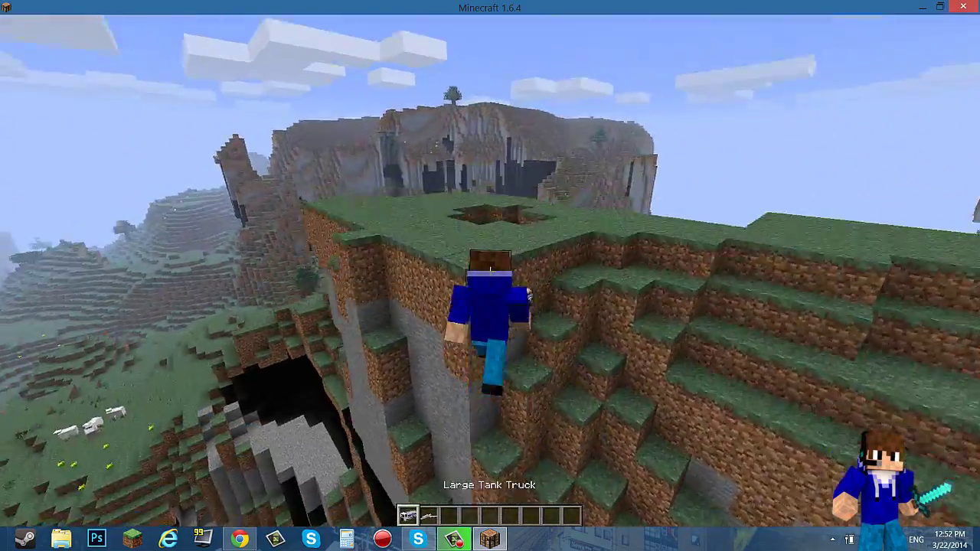
{"action": "right_click", "coordinate": [490, 271]}
{"action": "right_click", "coordinate": [490, 270]}
{"action": "key", "text": "d"}
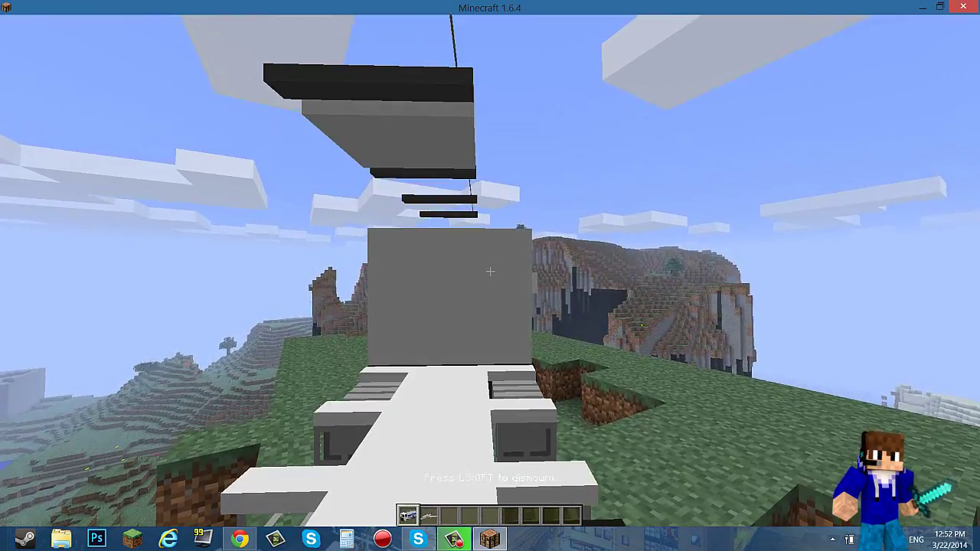
{"action": "key", "text": "F5"}
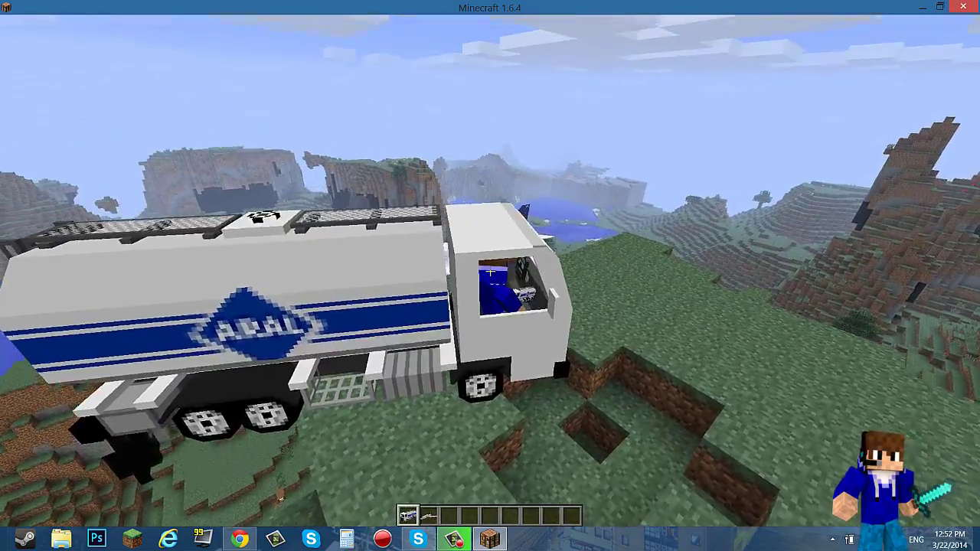
- Dismount from the tank truck and take off from the clifftop in flight
{"action": "key", "text": "shift"}
{"action": "right_click", "coordinate": [490, 271]}
{"action": "key", "text": "space"}
{"action": "key", "text": "w"}
{"action": "key", "text": "shift"}
{"action": "key", "text": "w"}
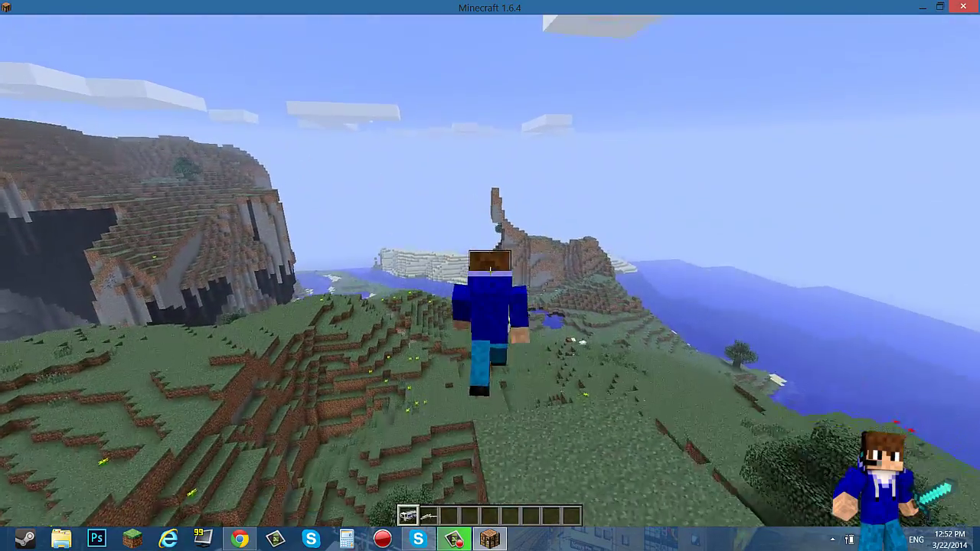
- Fly across the grassy valley and the river, then onward over the cactus-dotted desert
{"action": "key", "text": "w"}
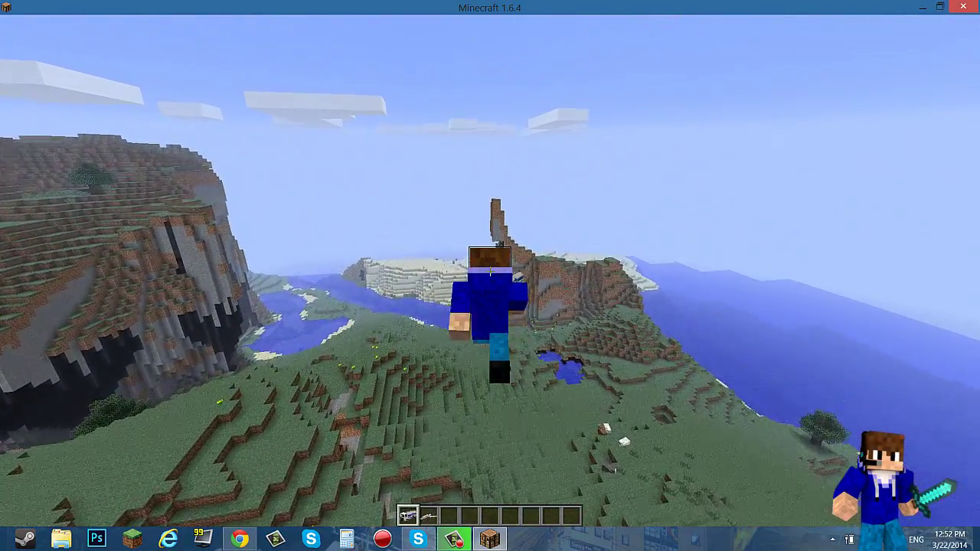
{"action": "key", "text": "w"}
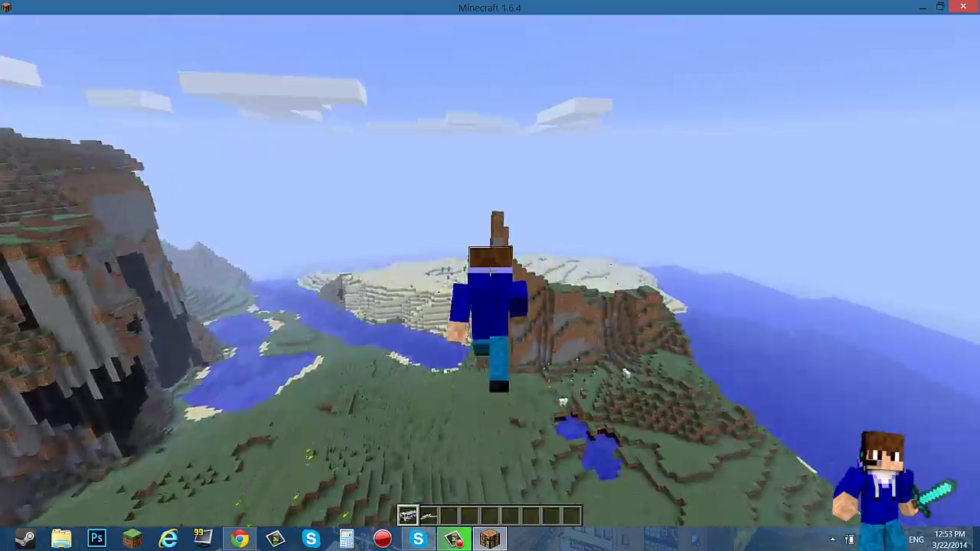
{"action": "key", "text": "w"}
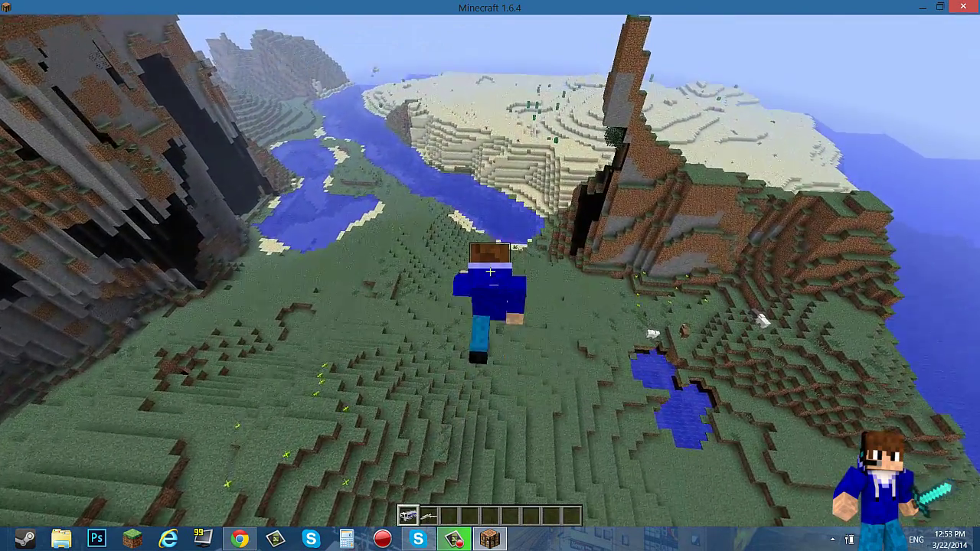
{"action": "key", "text": "w"}
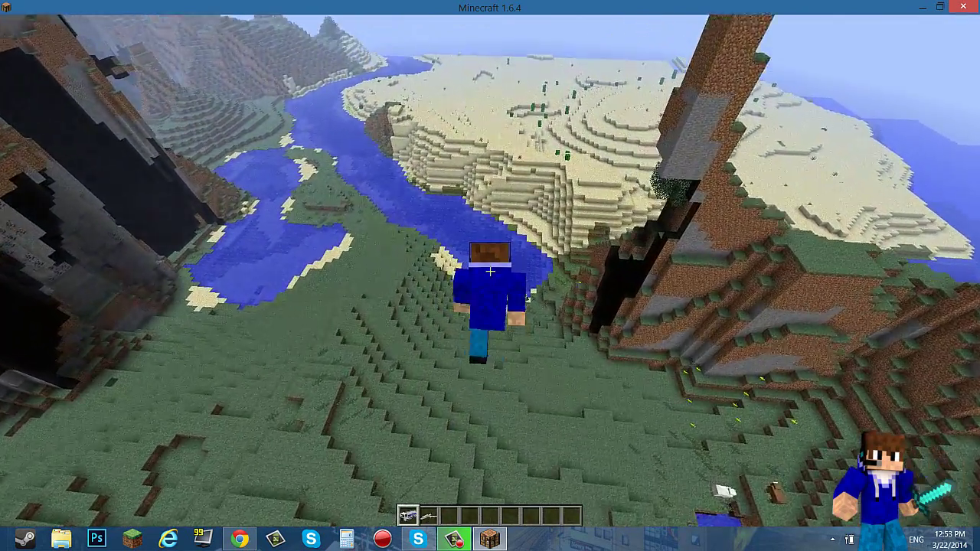
{"action": "key", "text": "w"}
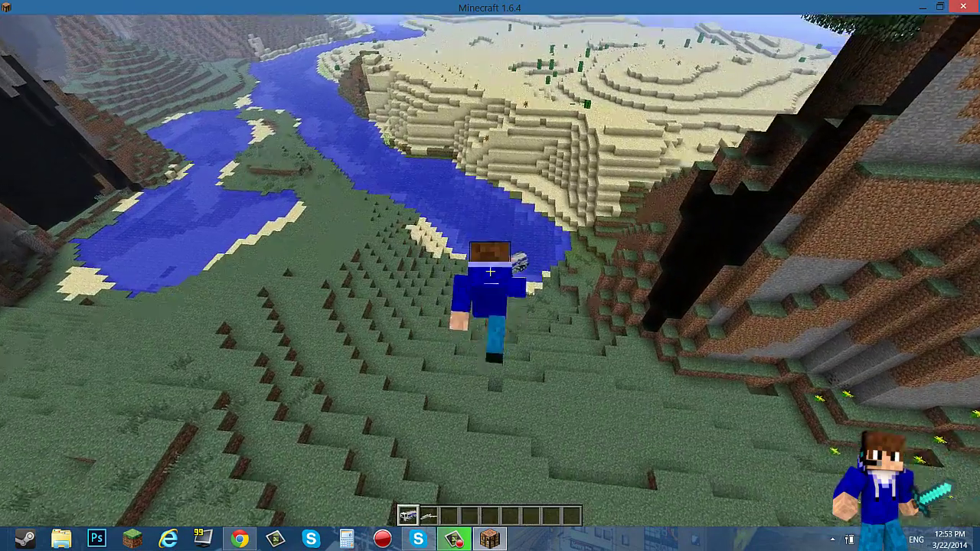
{"action": "key", "text": "w"}
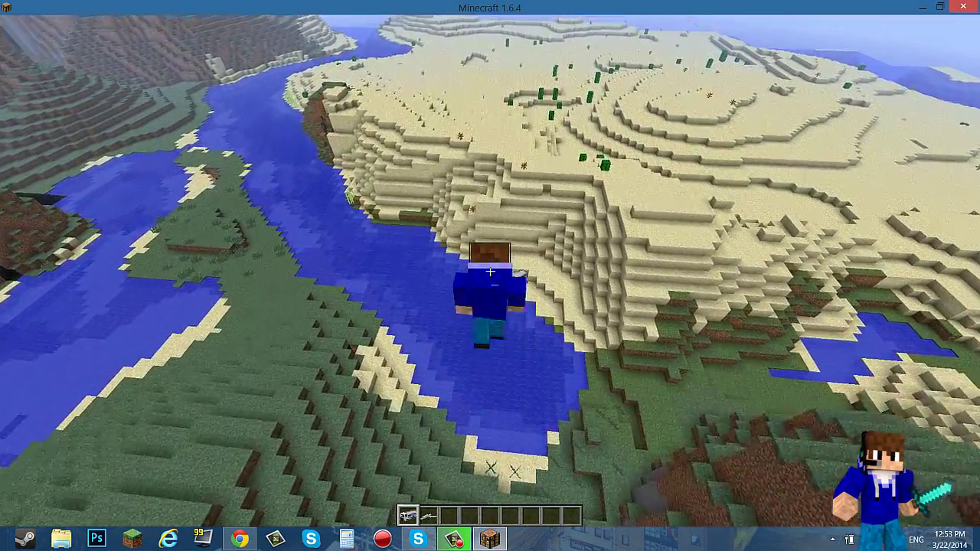
{"action": "key", "text": "w"}
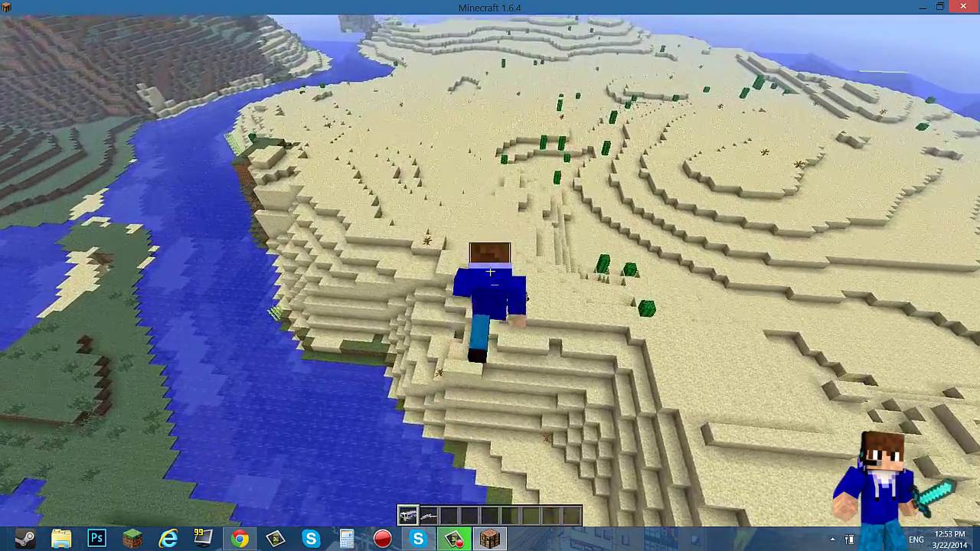
{"action": "key", "text": "w"}
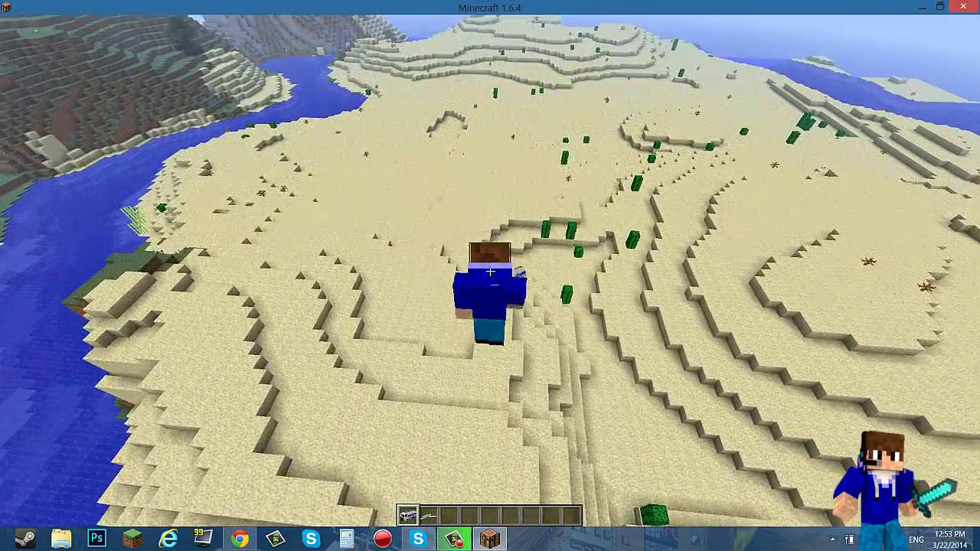
{"action": "key", "text": "w"}
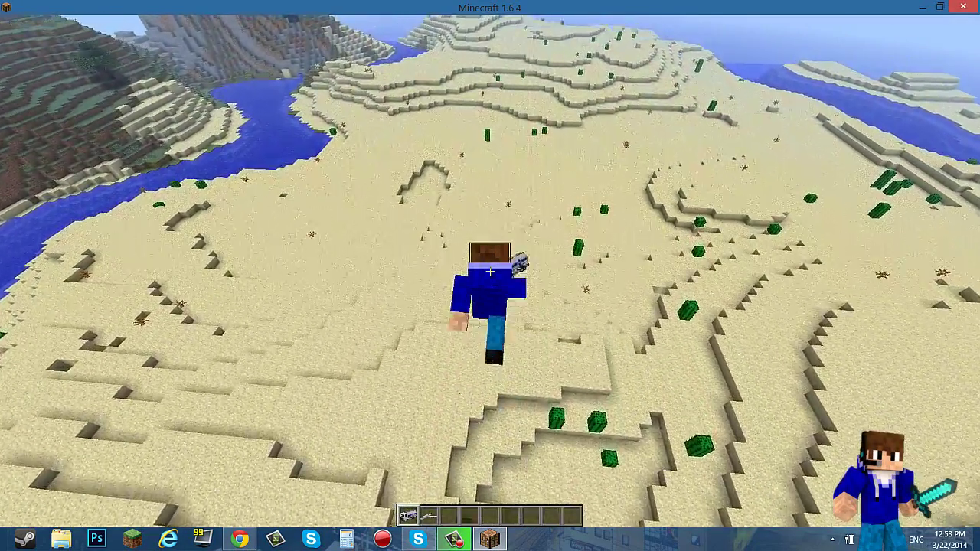
{"action": "key", "text": "w"}
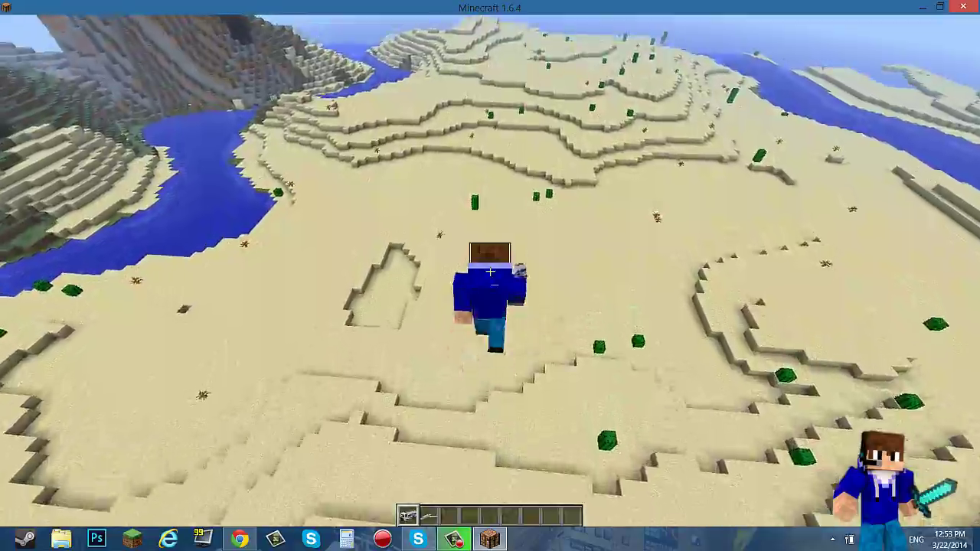
{"action": "key", "text": "w"}
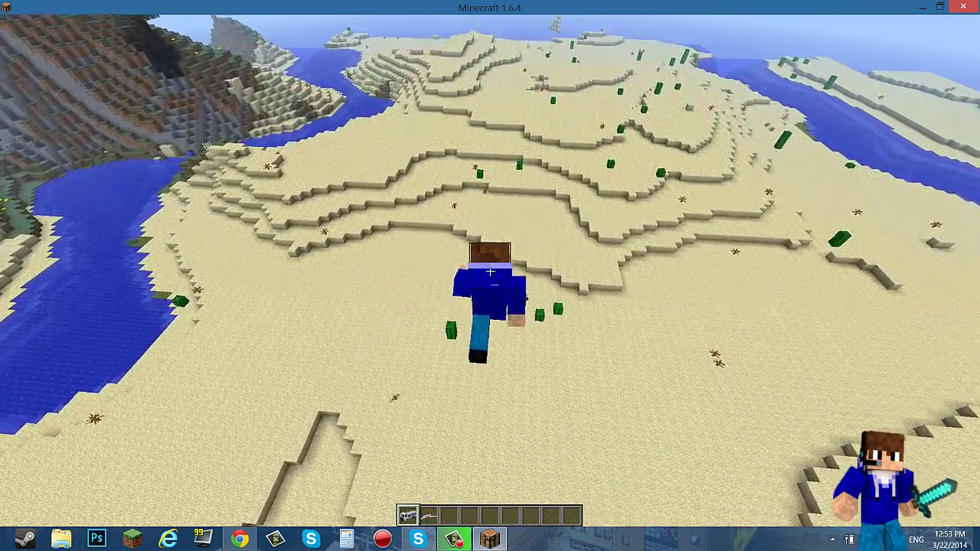
{"action": "key", "text": "w"}
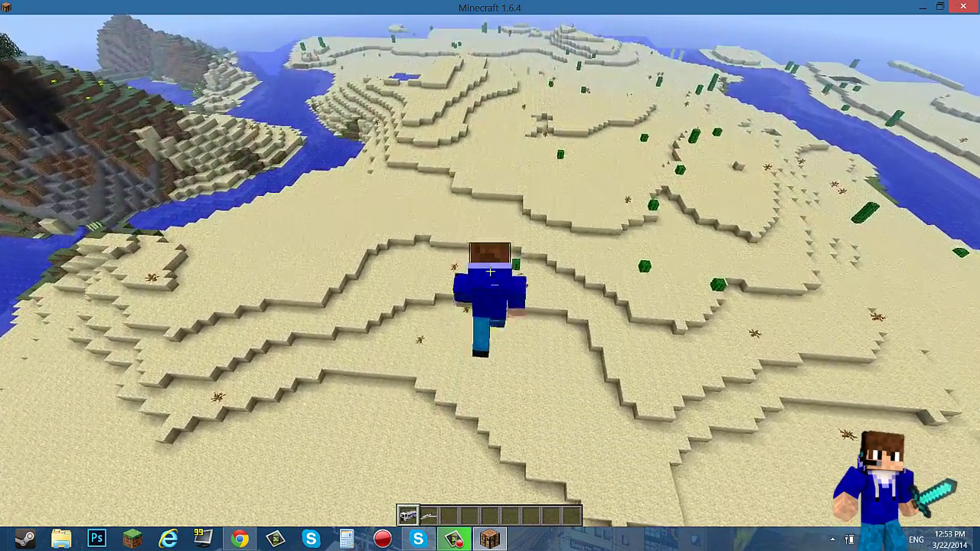
{"action": "key", "text": "w"}
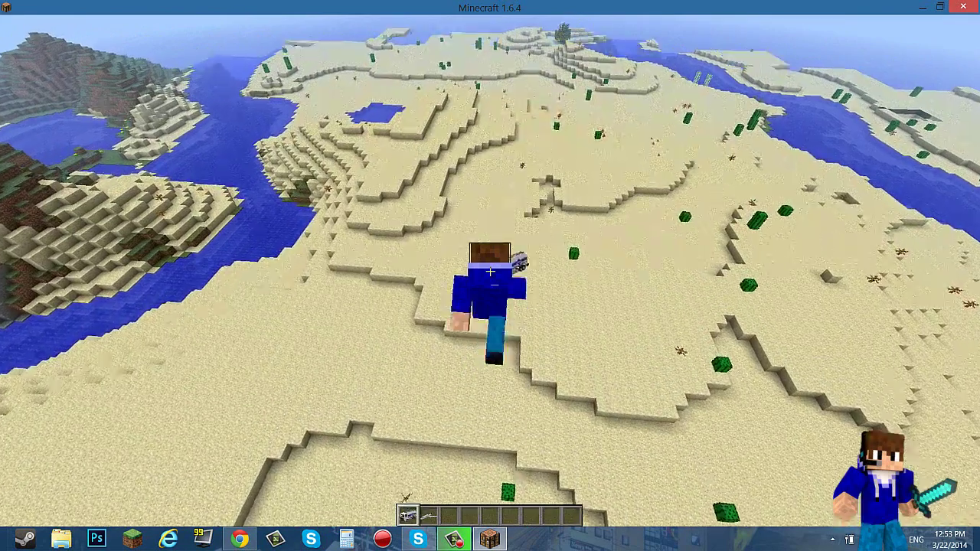
{"action": "key", "text": "w"}
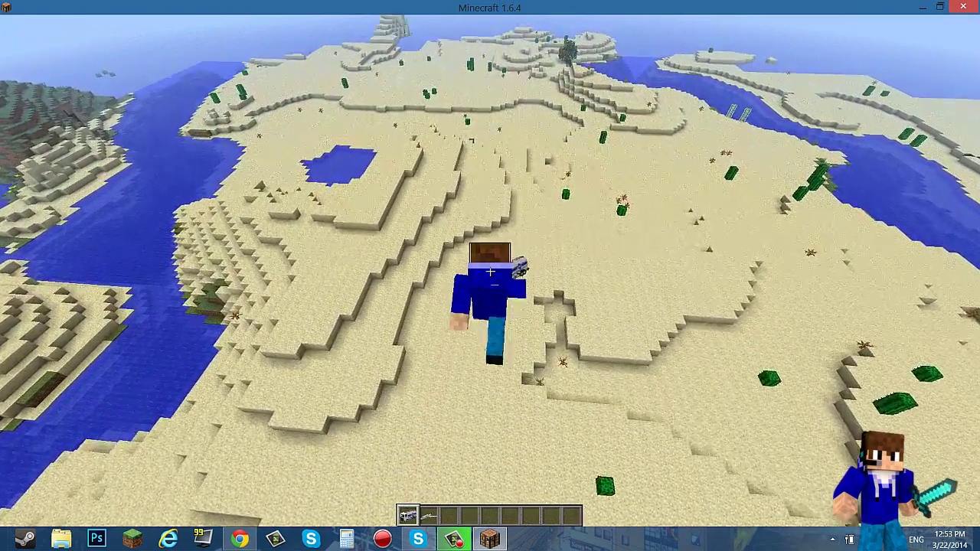
{"action": "key", "text": "w"}
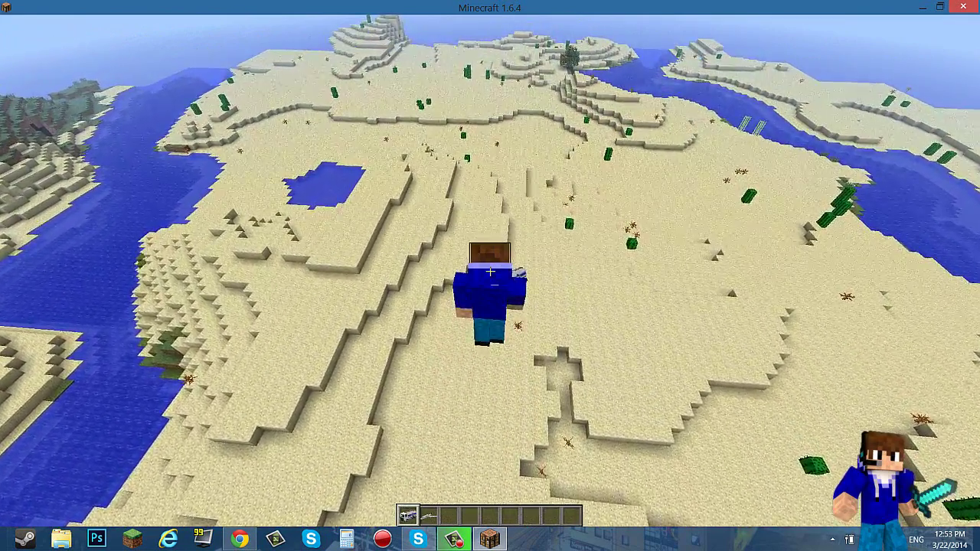